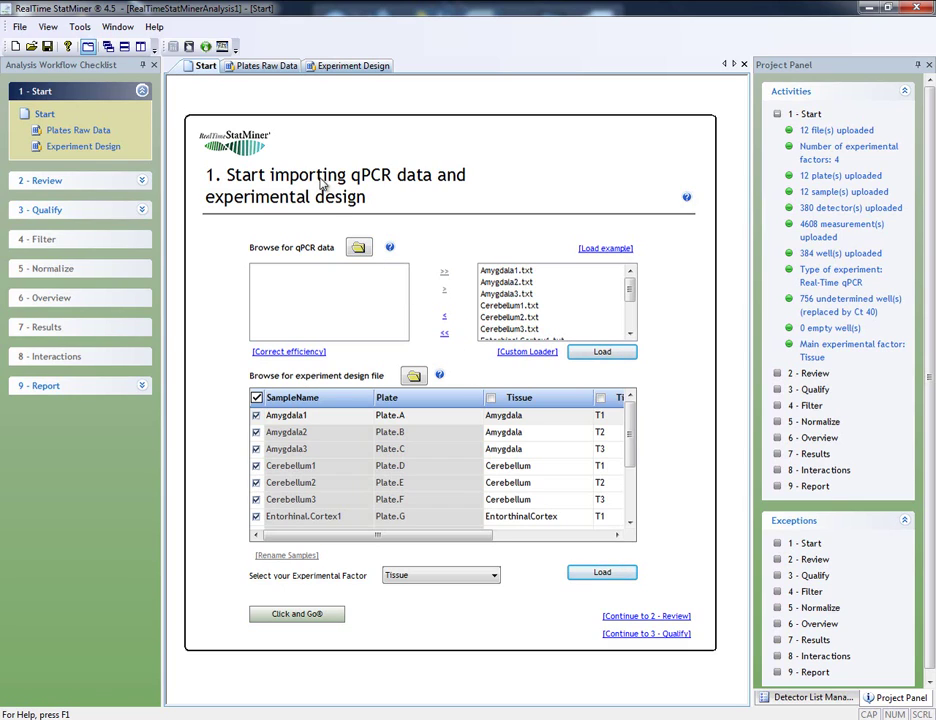
Open the differential expression analysis settings in the project options
{"action": "left_click", "coordinate": [224, 47]}
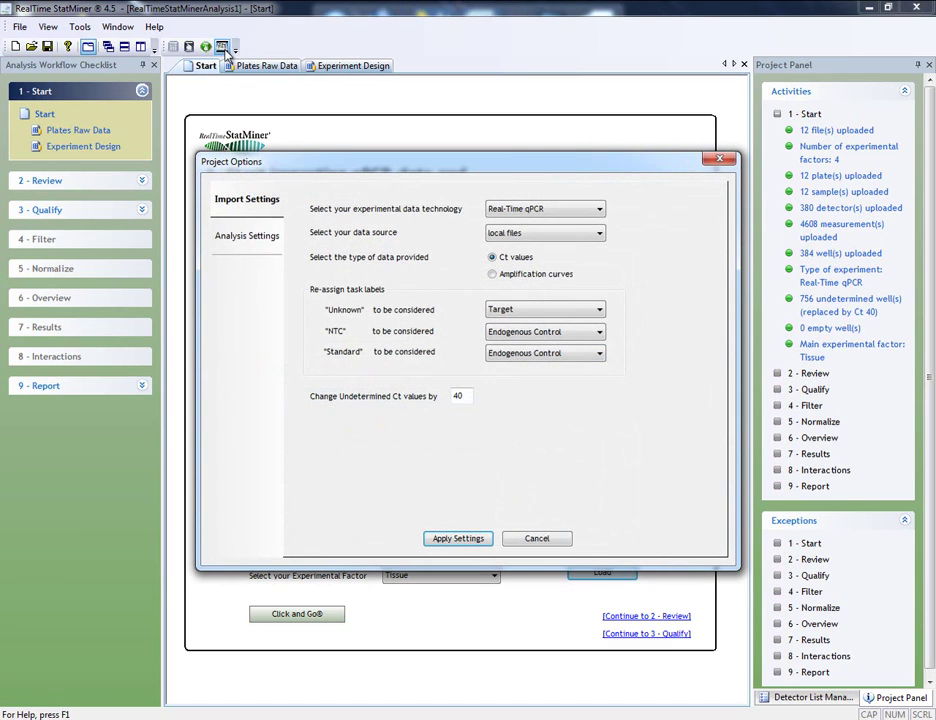
{"action": "left_click", "coordinate": [270, 234]}
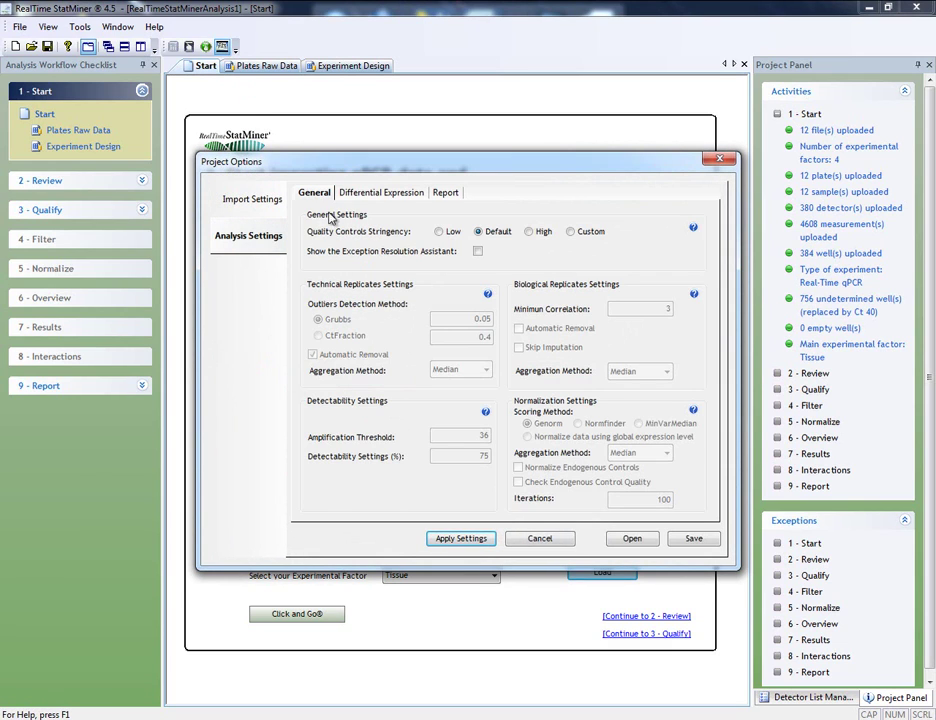
{"action": "left_click", "coordinate": [367, 196]}
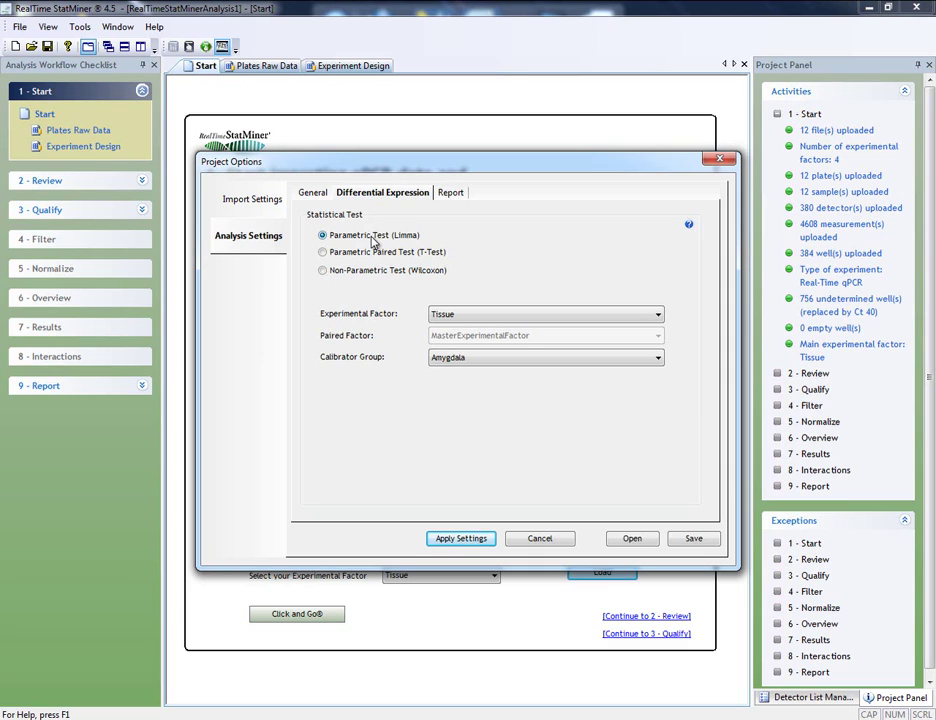
Try the parametric paired T-Test with Time as the paired factor, and the non-parametric Wilcoxon test
{"action": "left_click", "coordinate": [420, 252]}
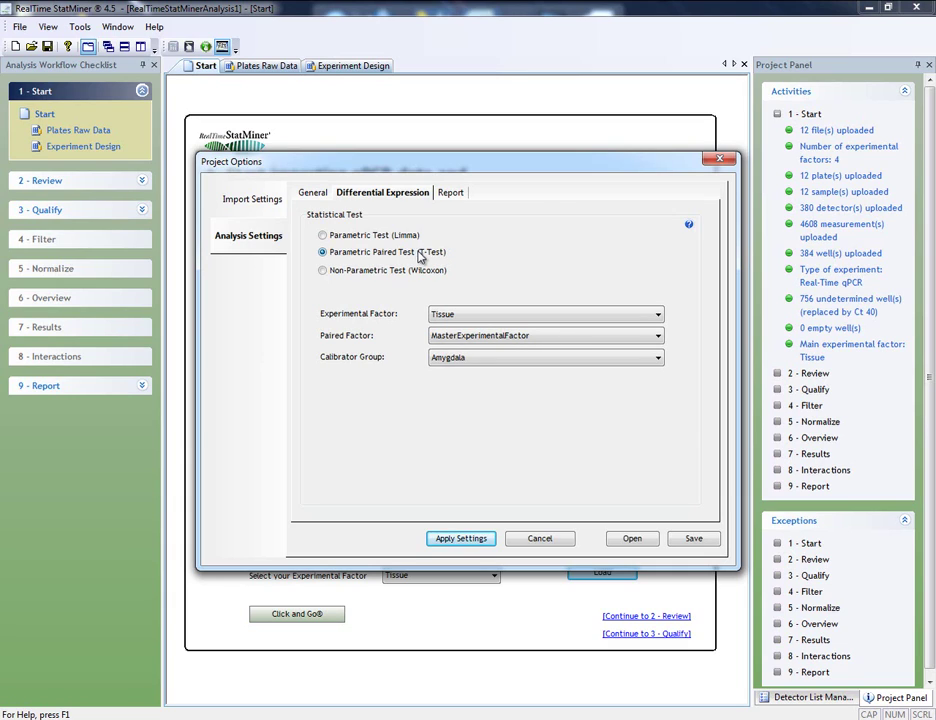
{"action": "left_click", "coordinate": [474, 337]}
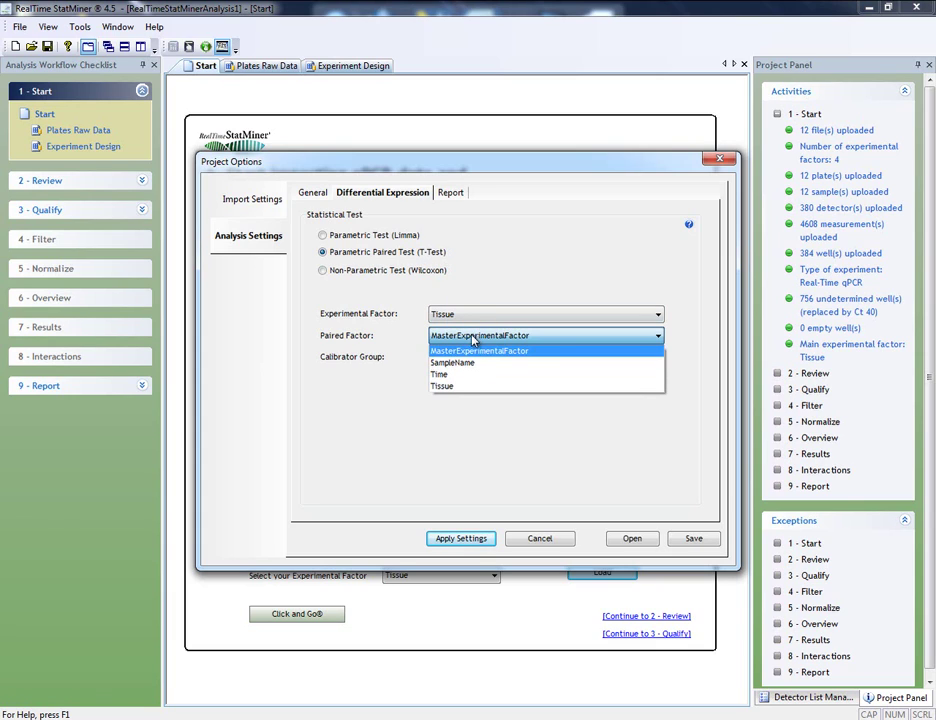
{"action": "left_click", "coordinate": [455, 377]}
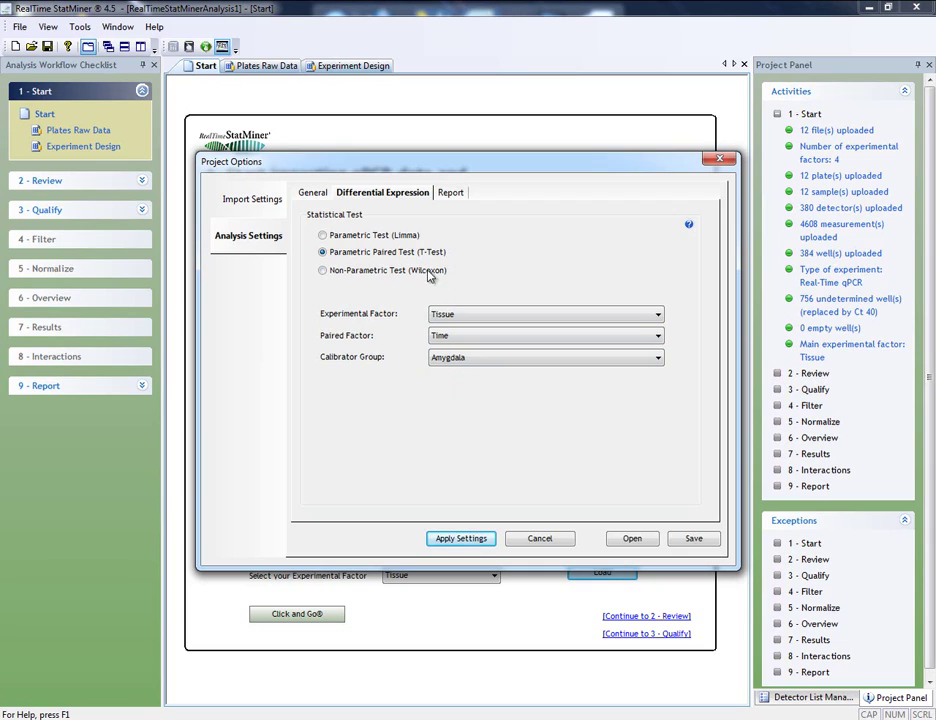
{"action": "left_click", "coordinate": [323, 271]}
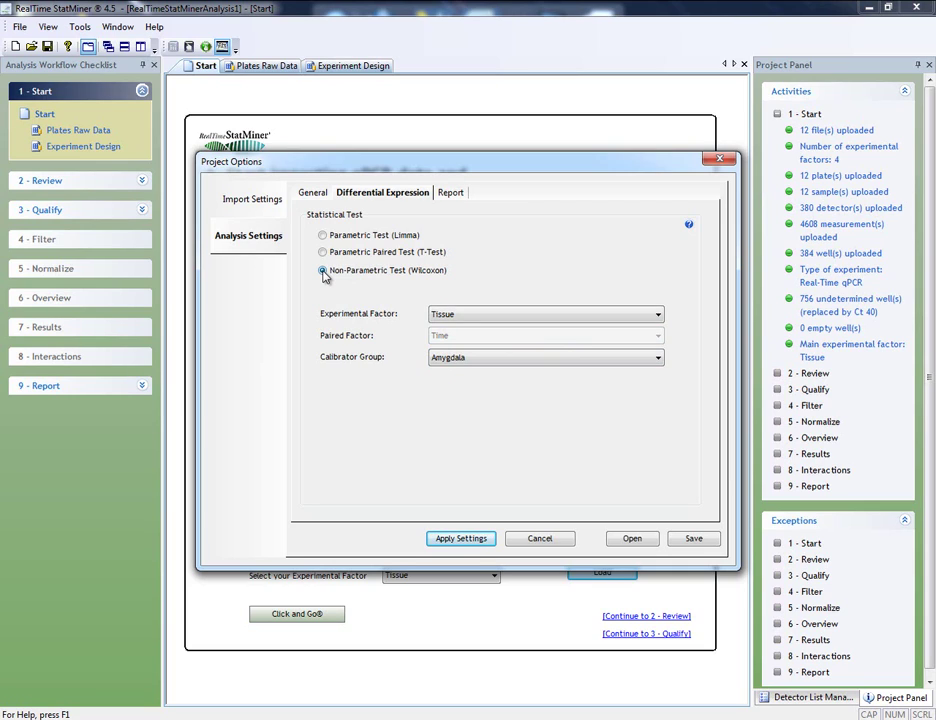
Choose the parametric Limma test with Tissue as experimental factor and RefRNA as calibrator group, and apply the project settings
{"action": "left_click", "coordinate": [322, 236]}
{"action": "left_click", "coordinate": [460, 321]}
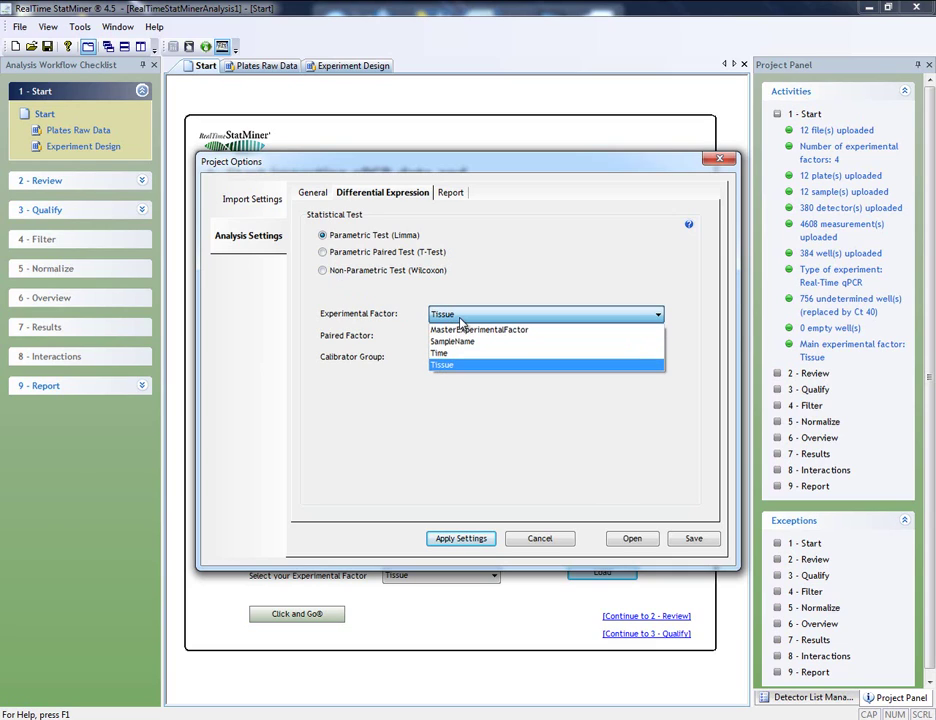
{"action": "left_click", "coordinate": [445, 366]}
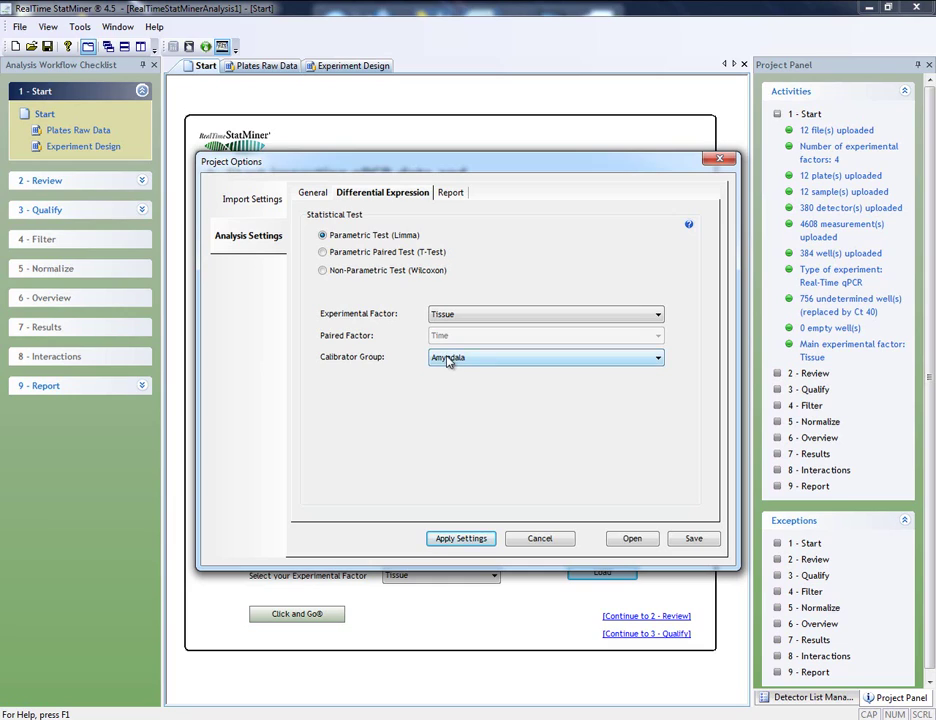
{"action": "left_click", "coordinate": [448, 362]}
{"action": "left_click", "coordinate": [450, 412]}
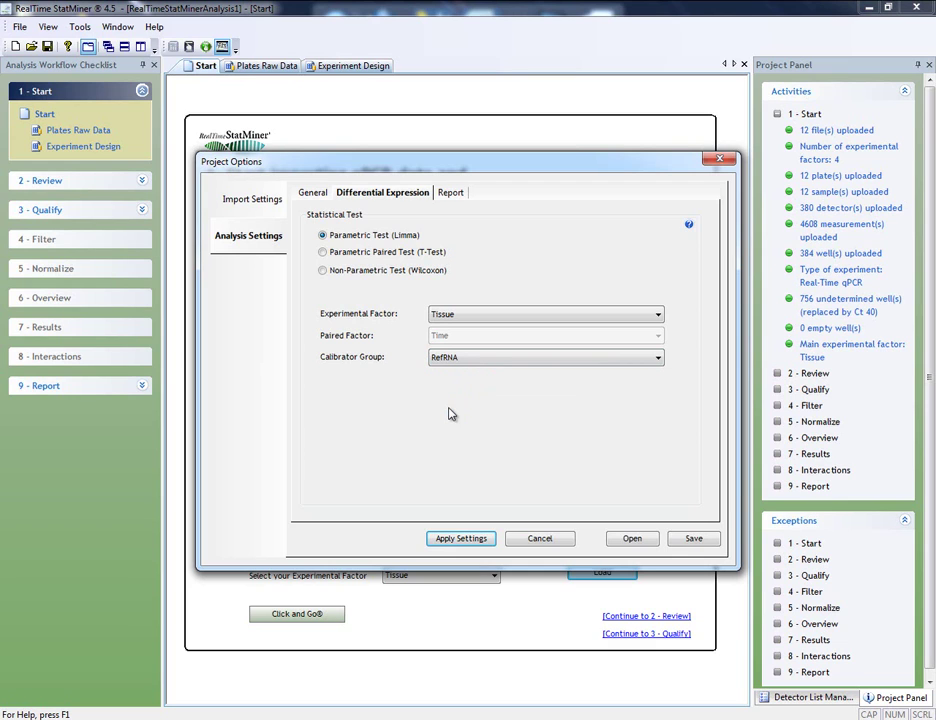
{"action": "left_click", "coordinate": [439, 537]}
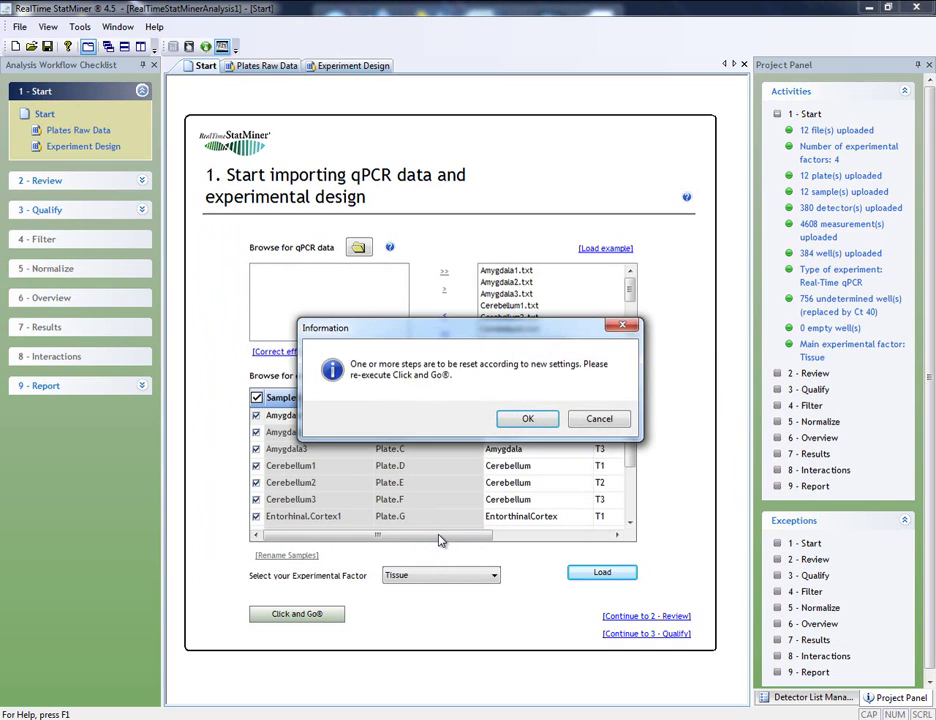
{"action": "left_click", "coordinate": [524, 419]}
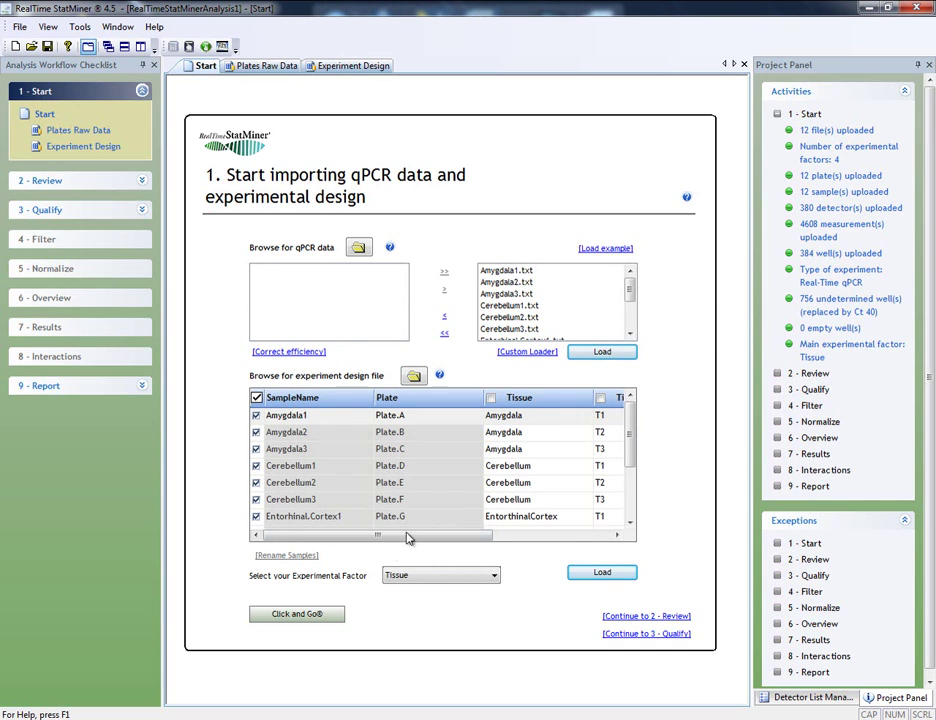
Rerun the Click and Go analysis workflow and zoom into the Log10RQ bar chart of all groups versus RefRNA
{"action": "left_click", "coordinate": [305, 614]}
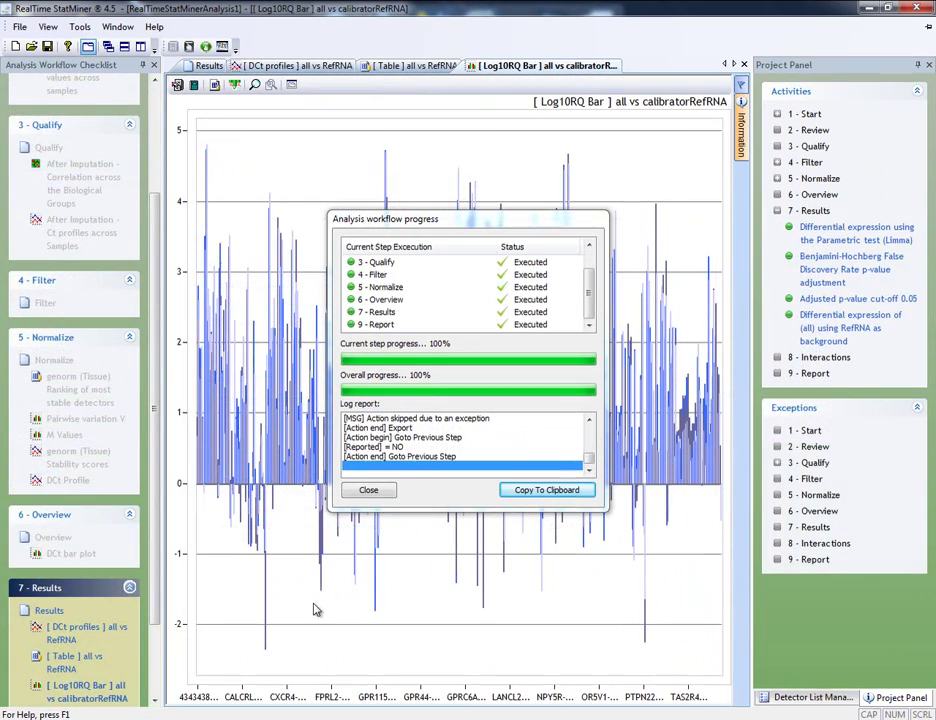
{"action": "left_click", "coordinate": [368, 489]}
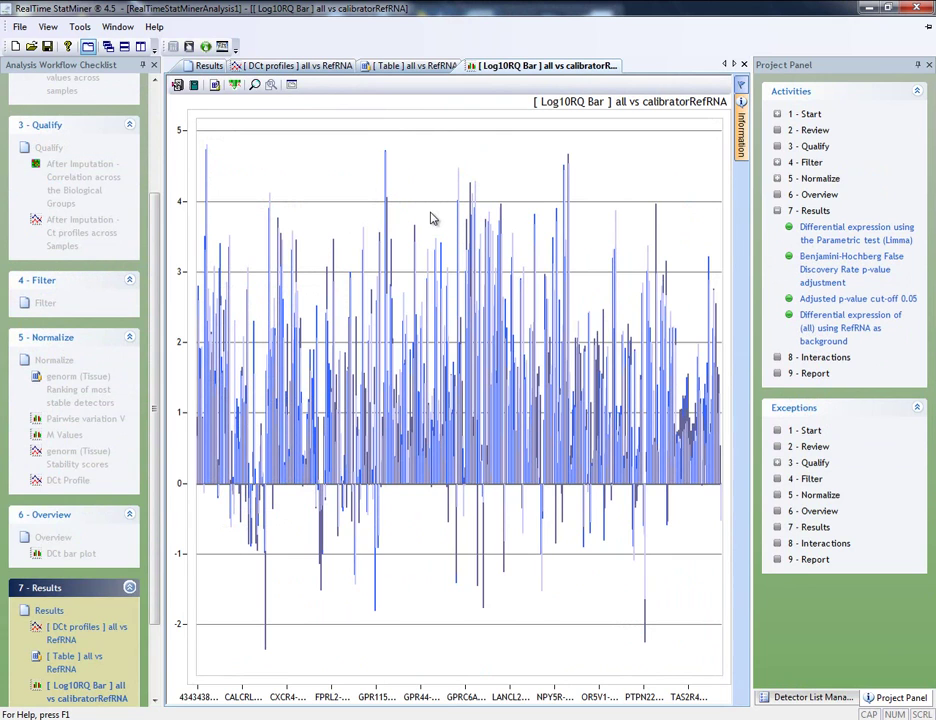
{"action": "scroll", "coordinate": [468, 232], "scroll_direction": "up", "scroll_amount": 5}
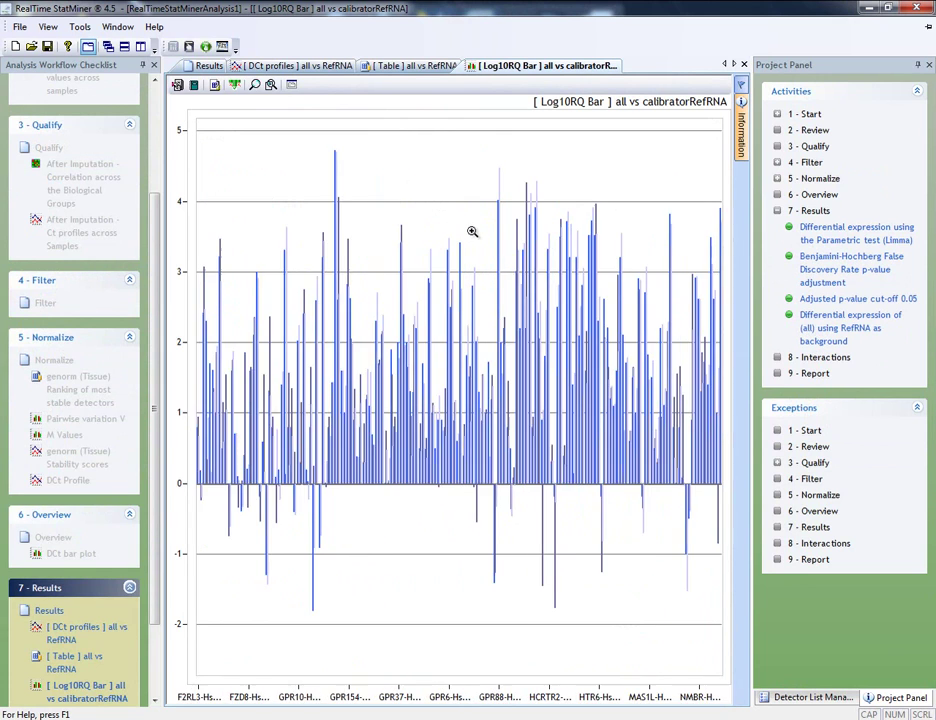
{"action": "scroll", "coordinate": [470, 238], "scroll_direction": "up", "scroll_amount": 5}
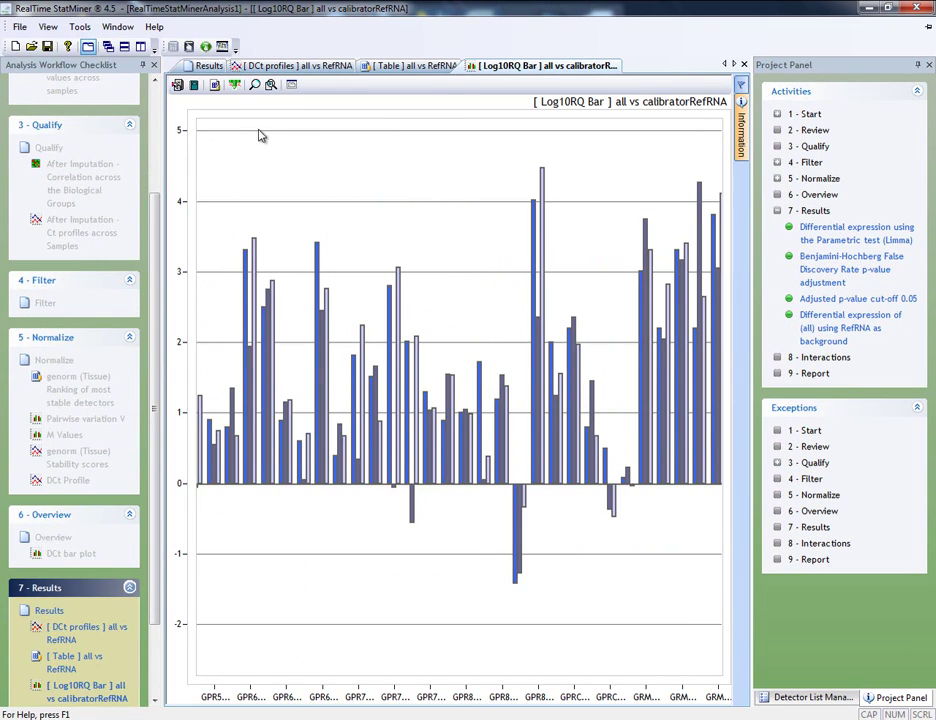
Calculate DDCt for the Amygdala target group against RefRNA, using Benjamini-Hochberg adjustment, a 0.05 p-value threshold and the logarithmic scale
{"action": "left_click", "coordinate": [209, 66]}
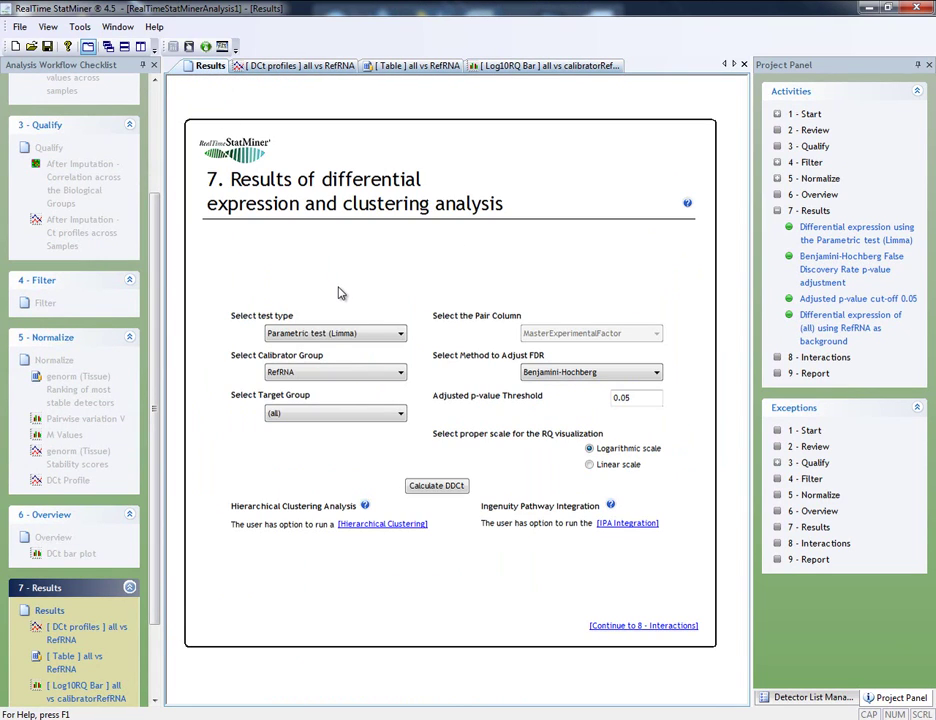
{"action": "left_click", "coordinate": [322, 415]}
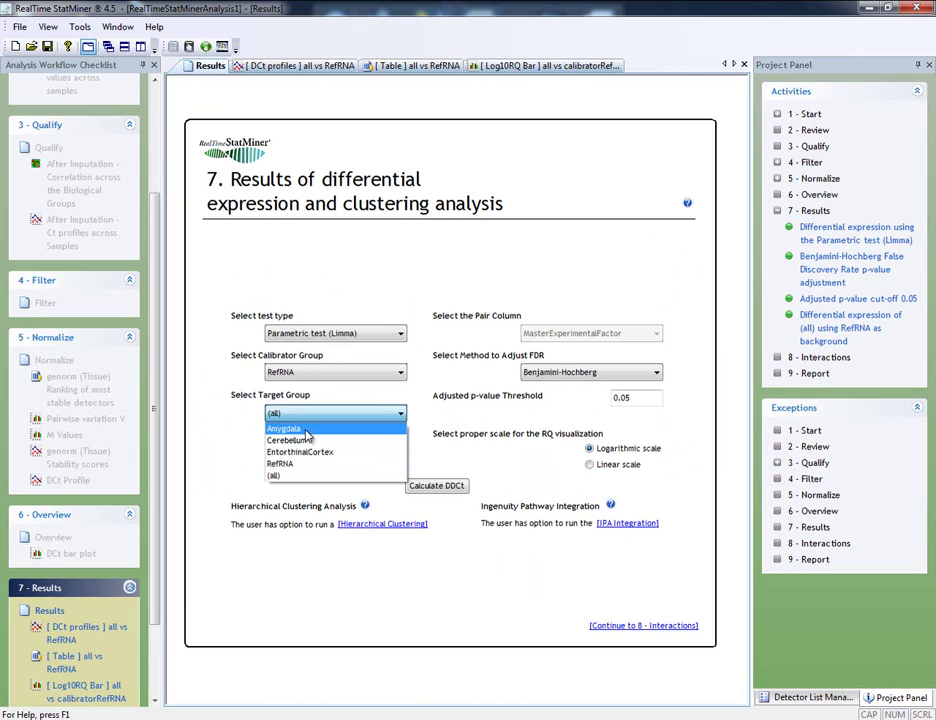
{"action": "left_click", "coordinate": [290, 428]}
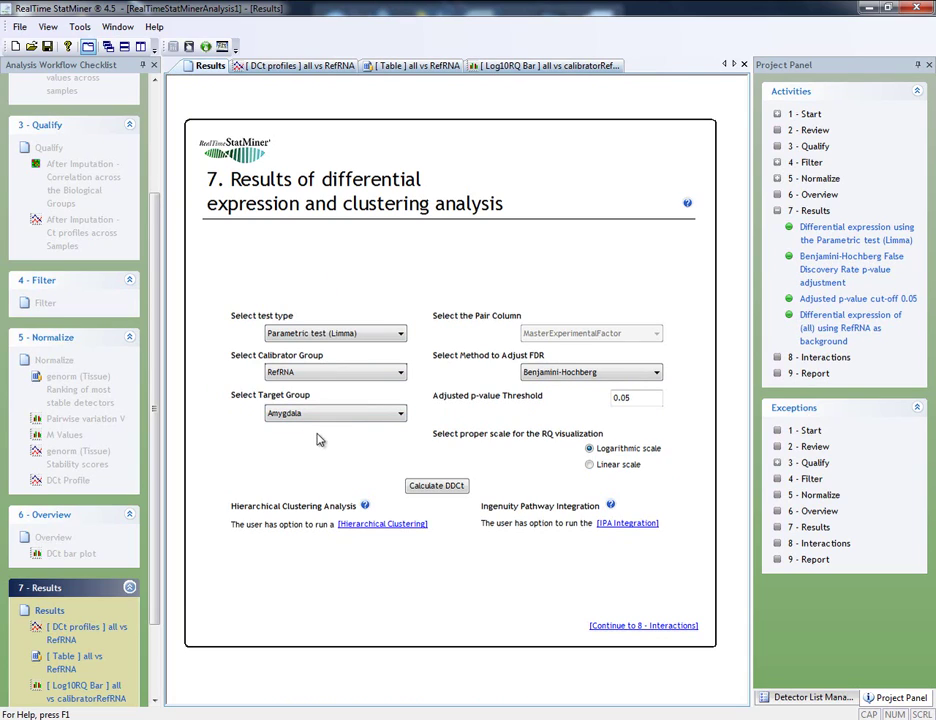
{"action": "left_click", "coordinate": [657, 374]}
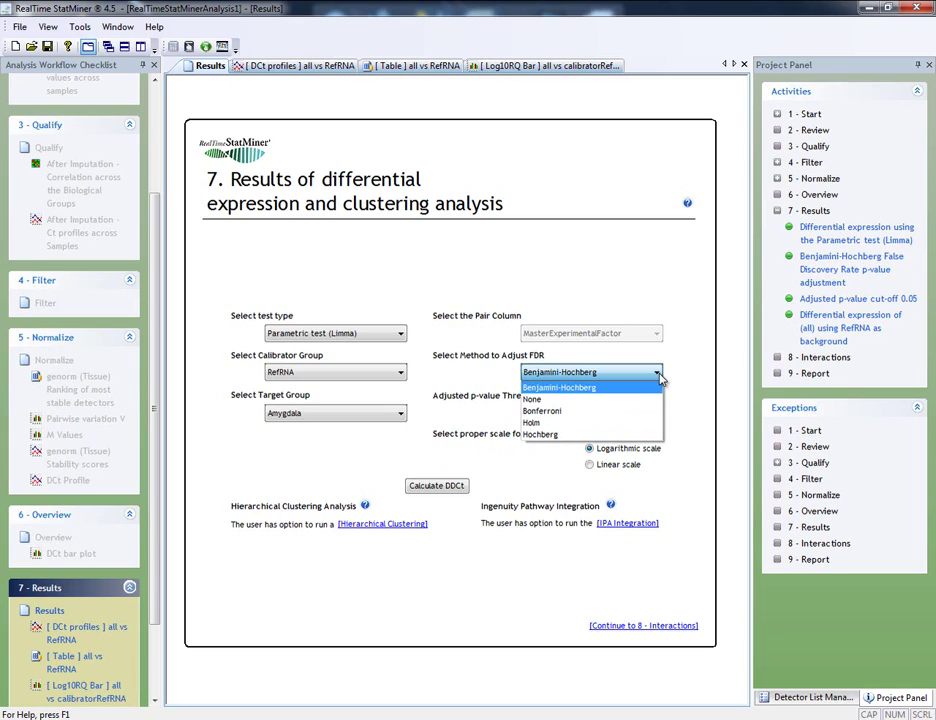
{"action": "left_click", "coordinate": [684, 397]}
{"action": "left_click_drag", "start_coordinate": [654, 401], "coordinate": [601, 407]}
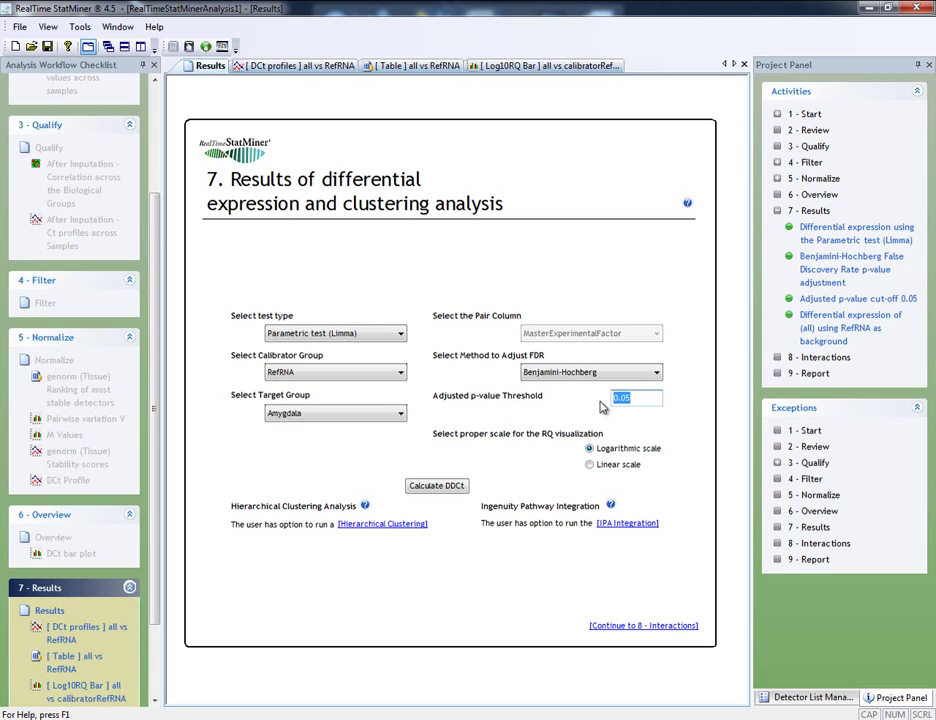
{"action": "left_click", "coordinate": [590, 463]}
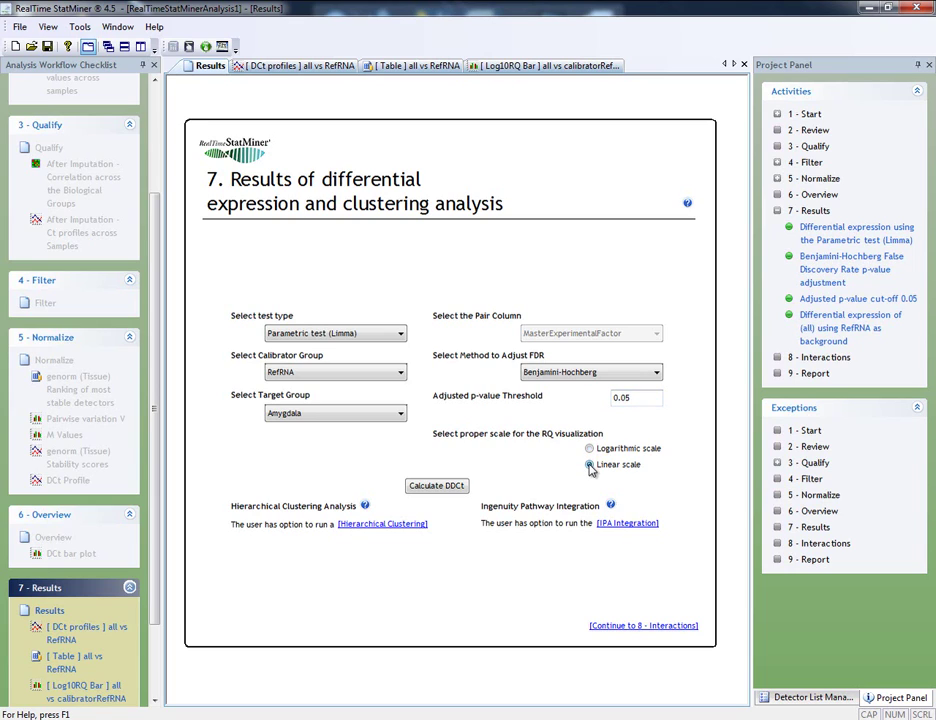
{"action": "left_click", "coordinate": [589, 449]}
{"action": "left_click", "coordinate": [432, 487]}
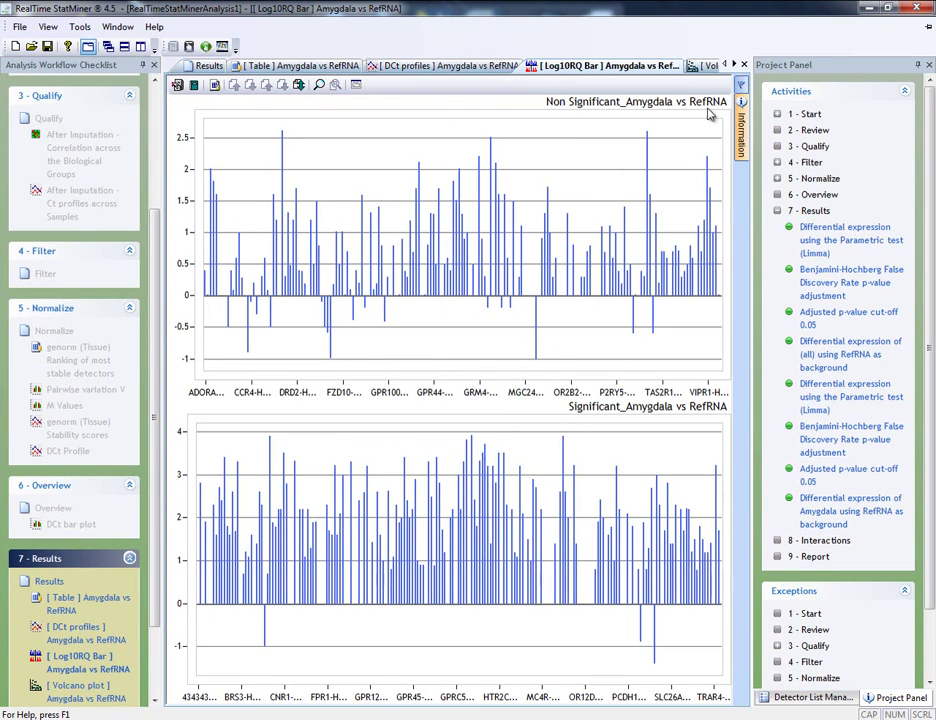
Reset the filters on the Amygdala vs RefRNA Log10RQ bar charts and review the results table, DCt profiles and bar charts
{"action": "mouse_move", "coordinate": [741, 88]}
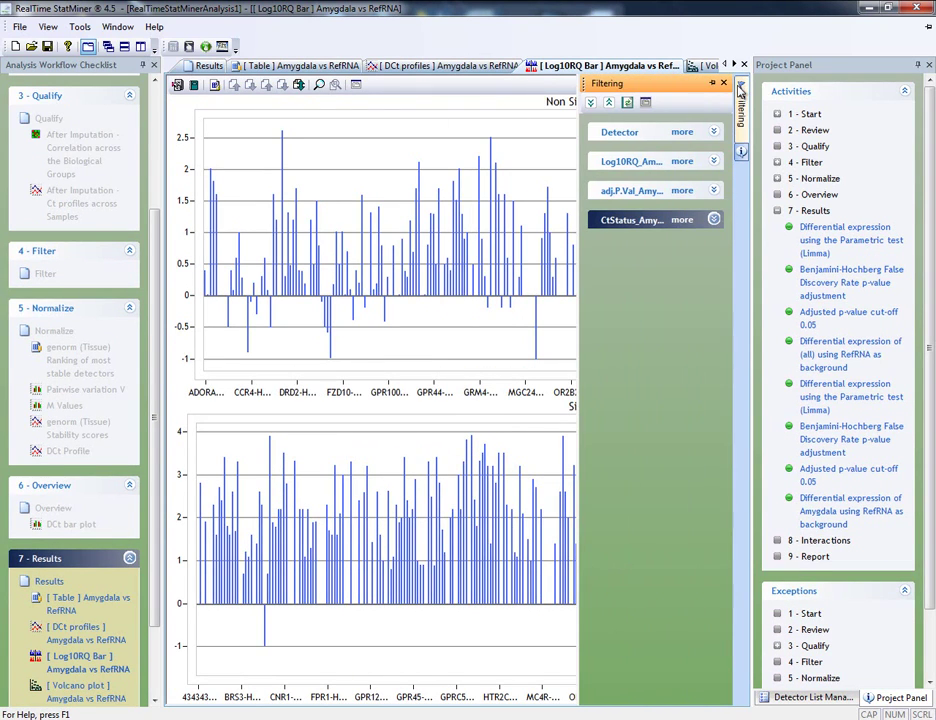
{"action": "left_click", "coordinate": [628, 104]}
{"action": "left_click", "coordinate": [320, 67]}
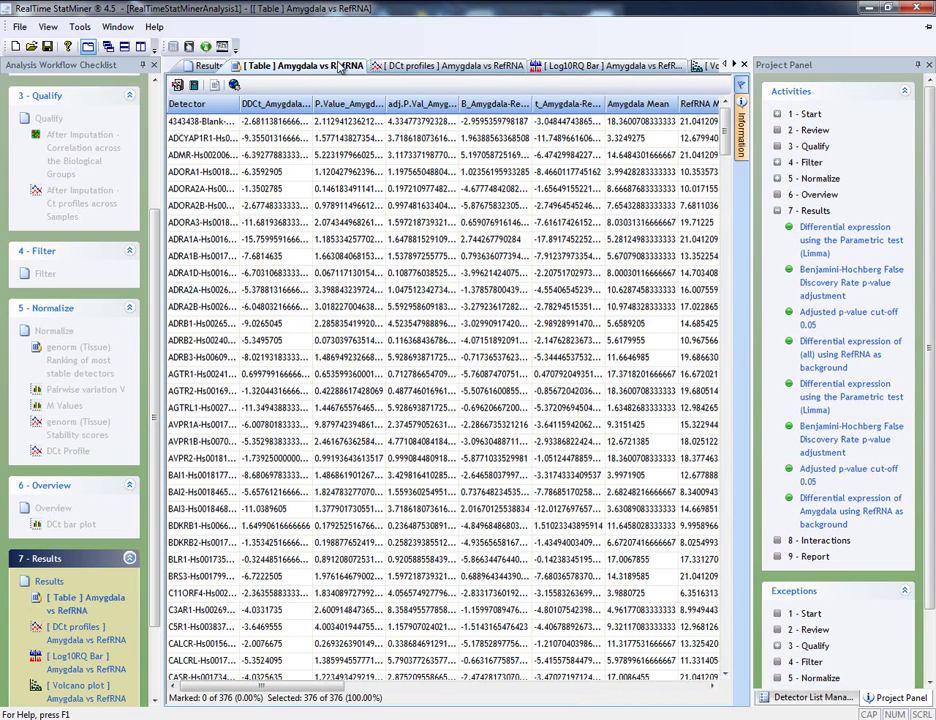
{"action": "left_click", "coordinate": [414, 66]}
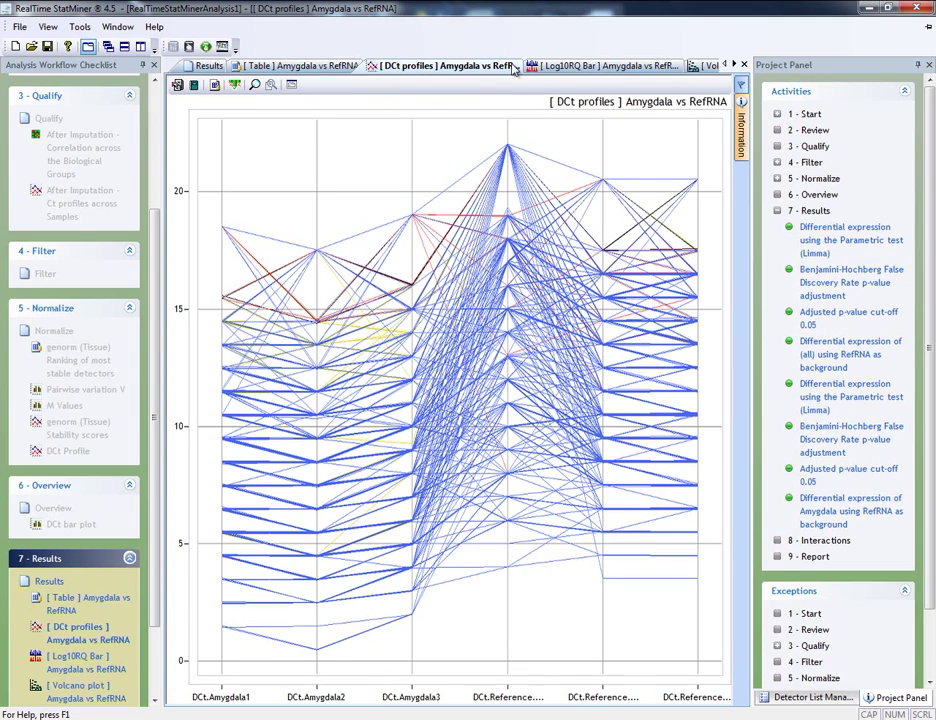
{"action": "left_click", "coordinate": [566, 67]}
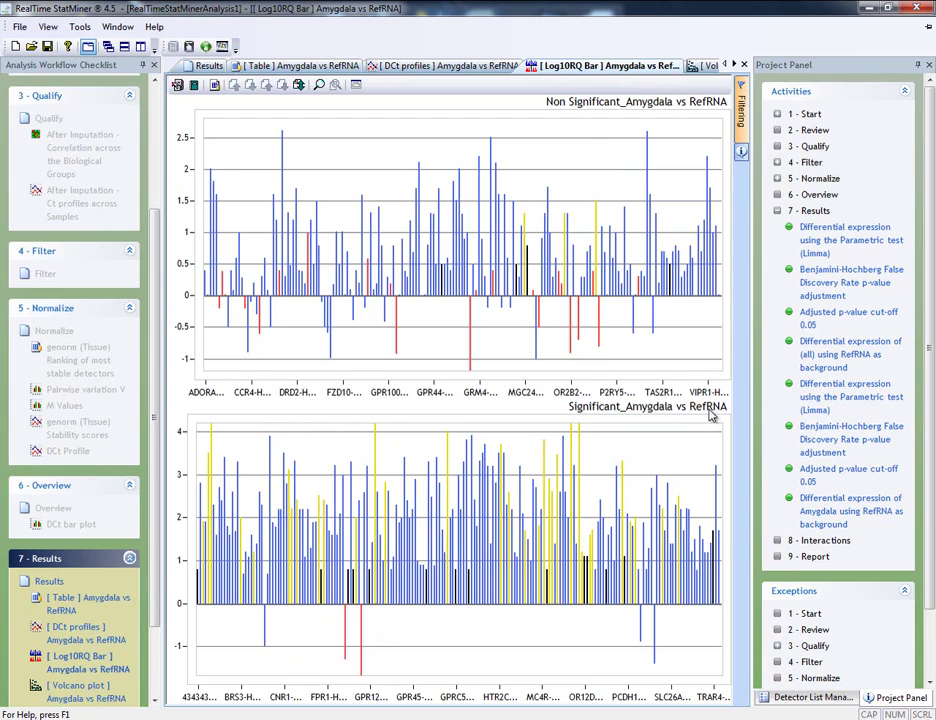
Show the Amygdala vs RefRNA volcano plot with its filters kept open, and bring up the CtStatus filter values beside the plot
{"action": "left_click", "coordinate": [706, 66]}
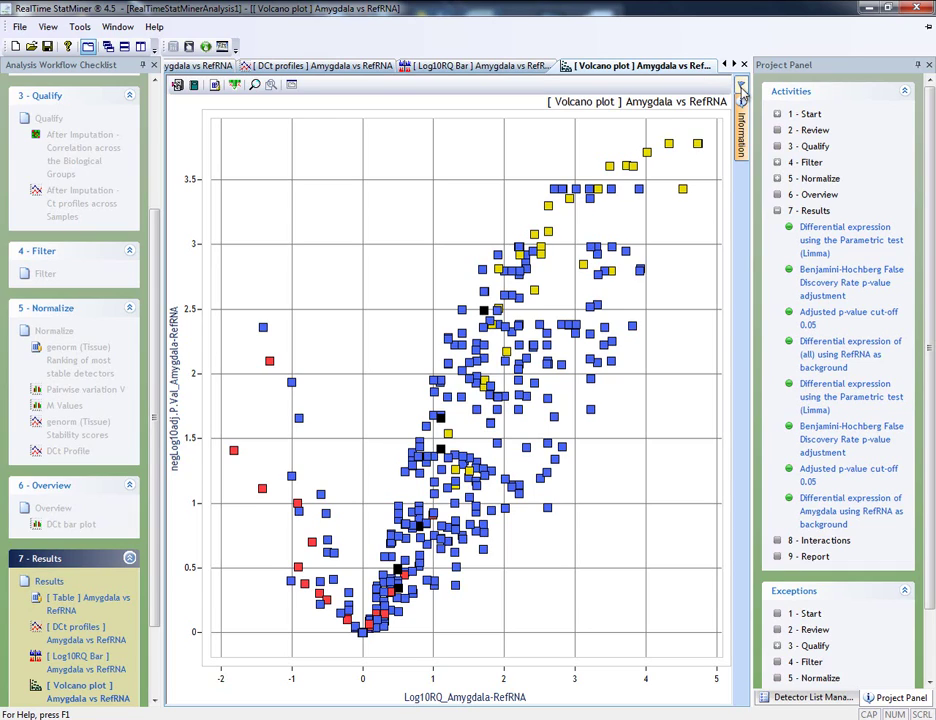
{"action": "mouse_move", "coordinate": [741, 100]}
{"action": "left_click", "coordinate": [712, 85]}
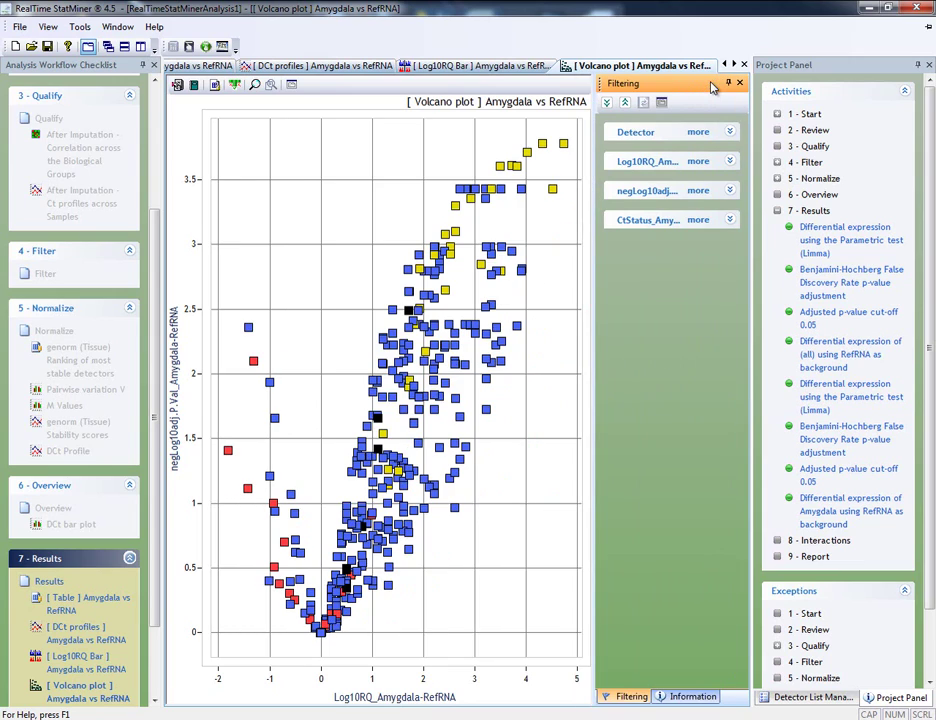
{"action": "left_click", "coordinate": [697, 221]}
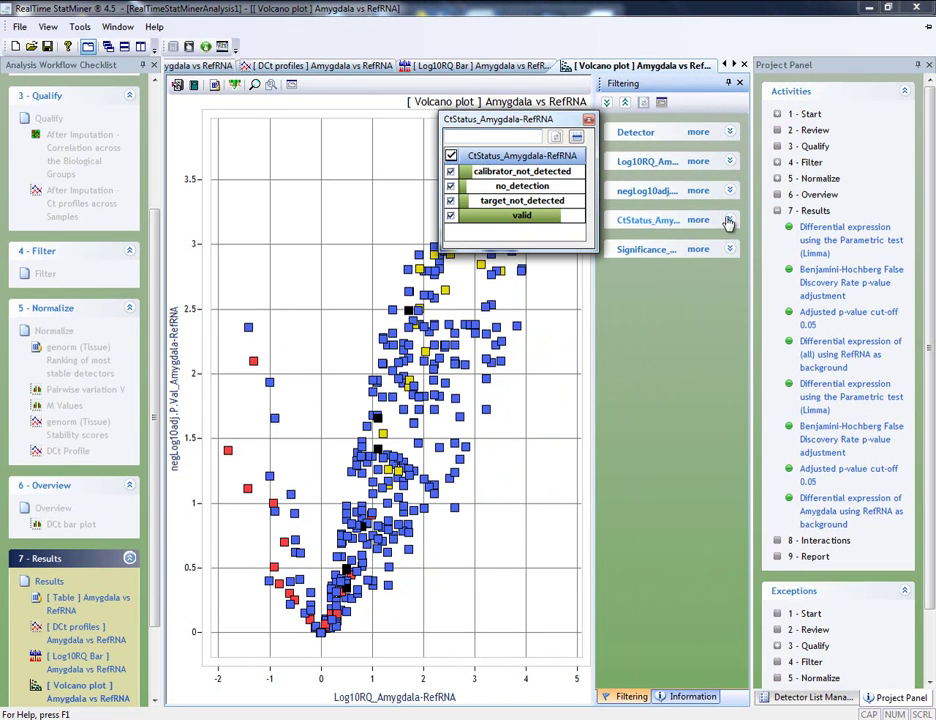
{"action": "left_click", "coordinate": [730, 220]}
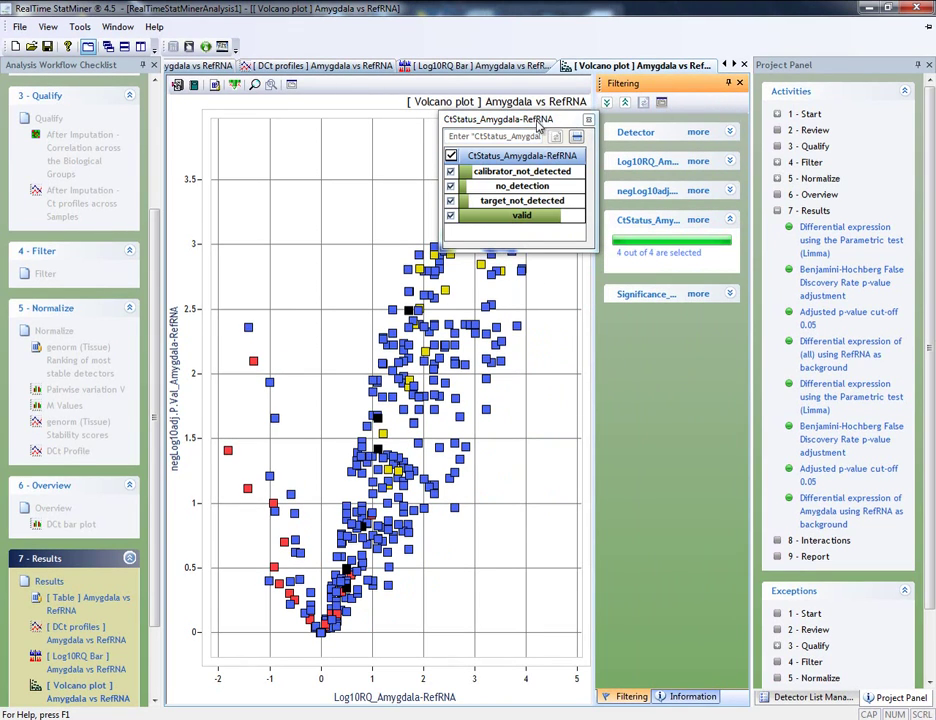
{"action": "left_click_drag", "start_coordinate": [537, 120], "coordinate": [688, 335]}
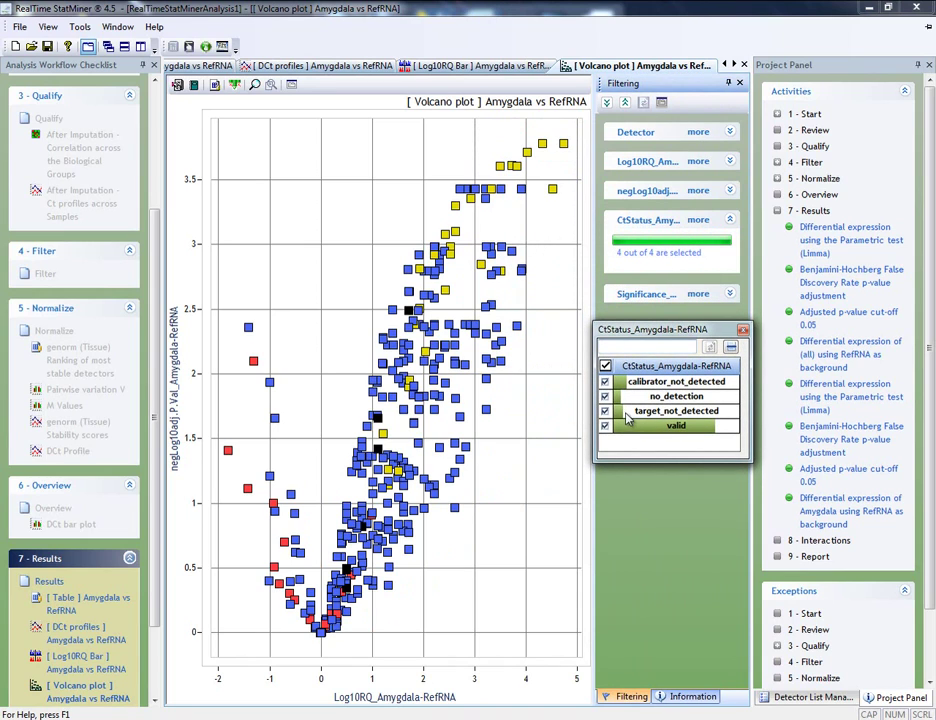
Restrict the volcano plot to valid detectors by excluding calibrator_not_detected, target_not_detected and no_detection, and move the filter window clear
{"action": "left_click", "coordinate": [605, 383]}
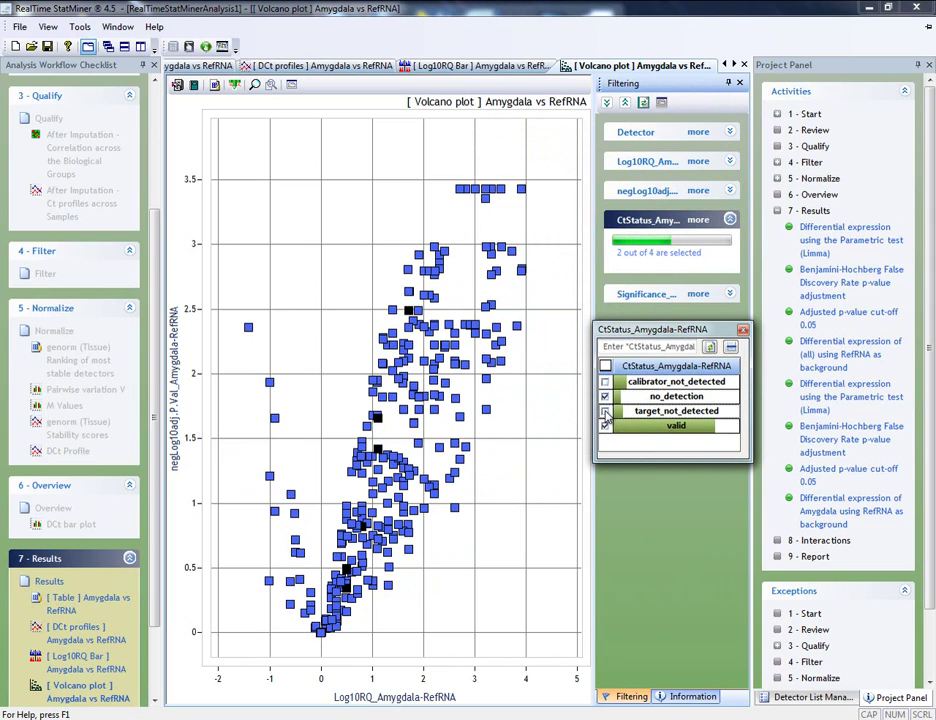
{"action": "left_click", "coordinate": [605, 412]}
{"action": "left_click", "coordinate": [605, 397]}
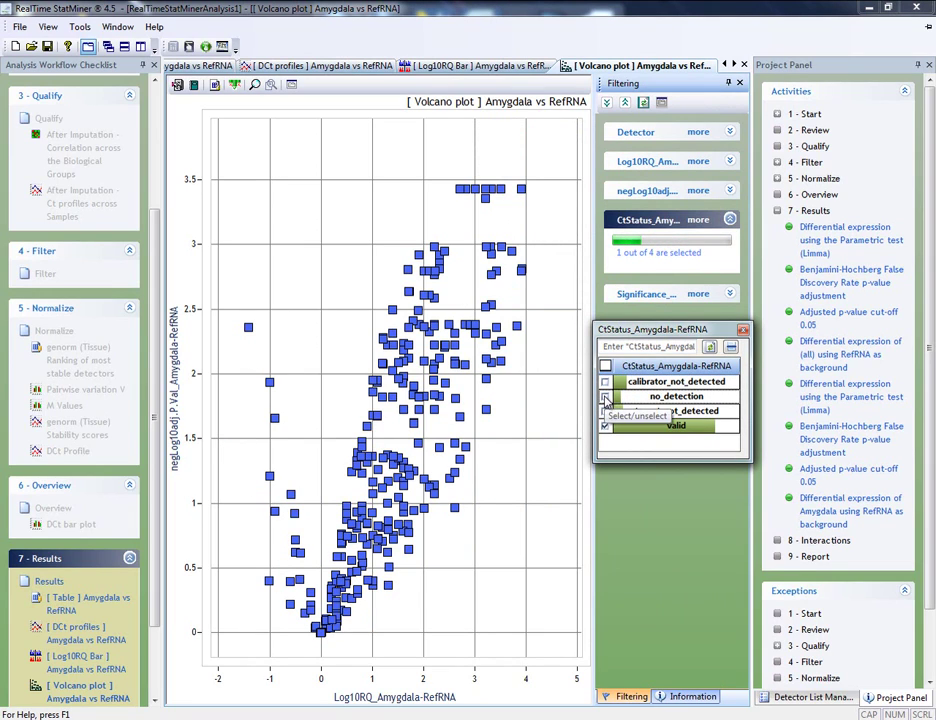
{"action": "left_click_drag", "start_coordinate": [660, 325], "coordinate": [125, 109]}
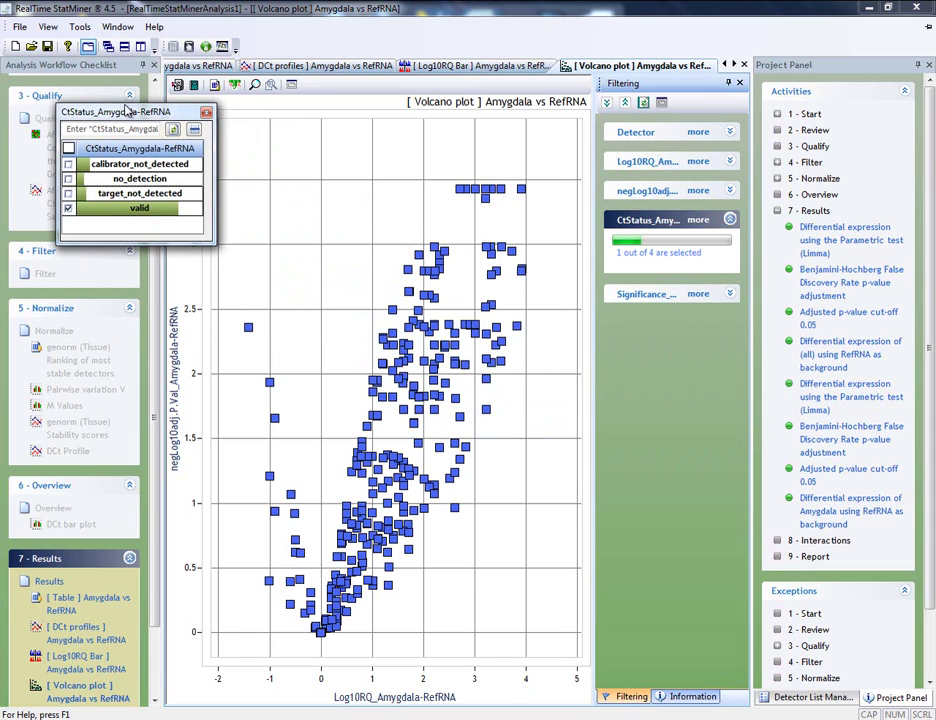
Restrict the volcano plot to significant detectors by excluding Non Significant, and move the Significance filter window clear of the plot
{"action": "left_click", "coordinate": [727, 296]}
{"action": "left_click", "coordinate": [699, 295]}
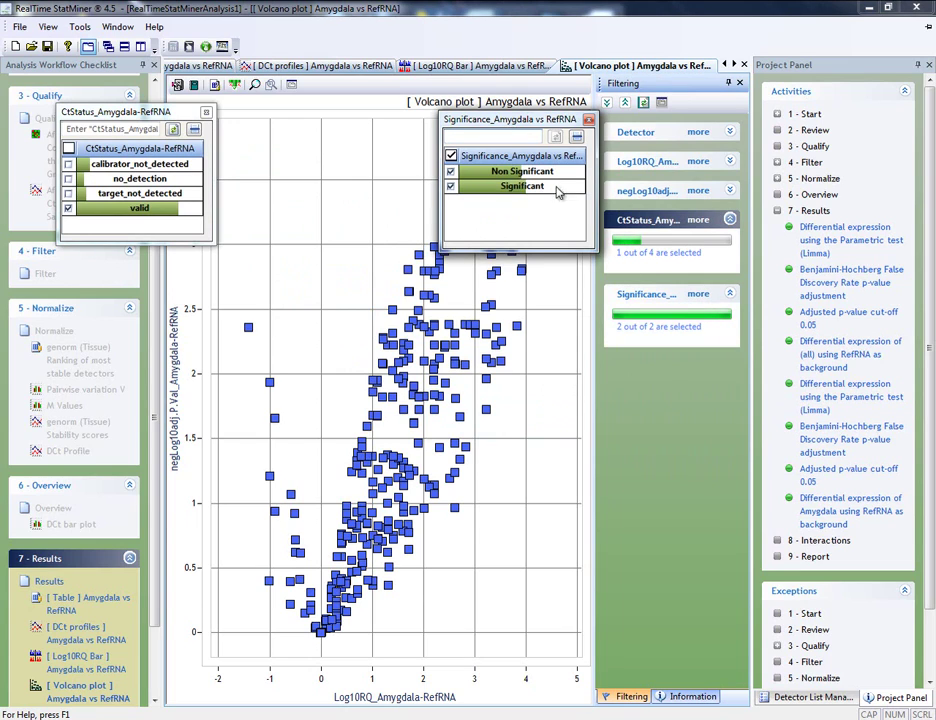
{"action": "left_click", "coordinate": [450, 172]}
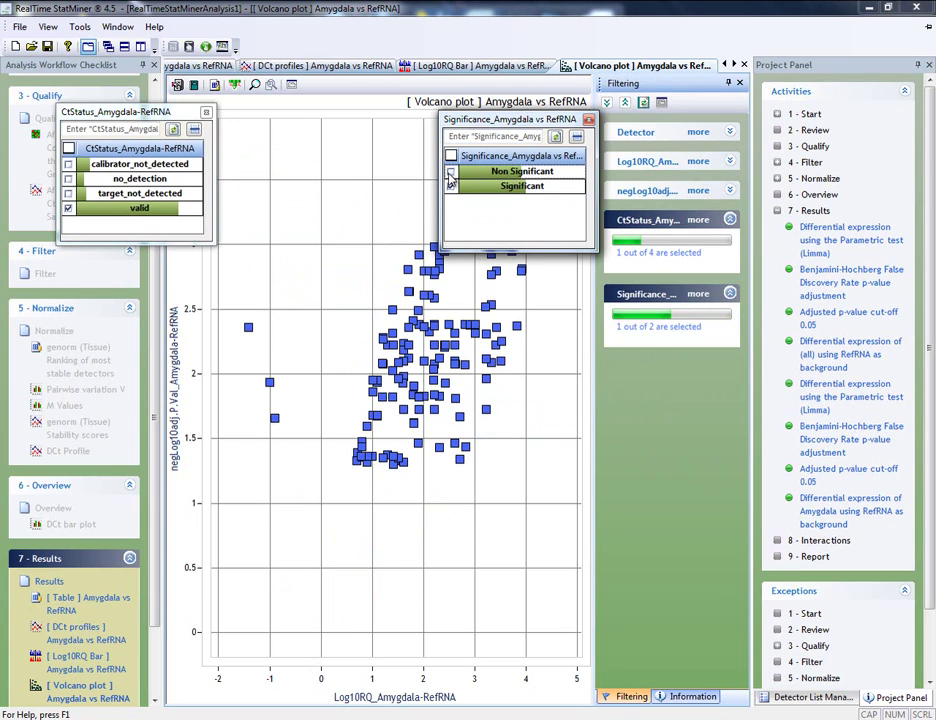
{"action": "left_click_drag", "start_coordinate": [506, 127], "coordinate": [118, 297]}
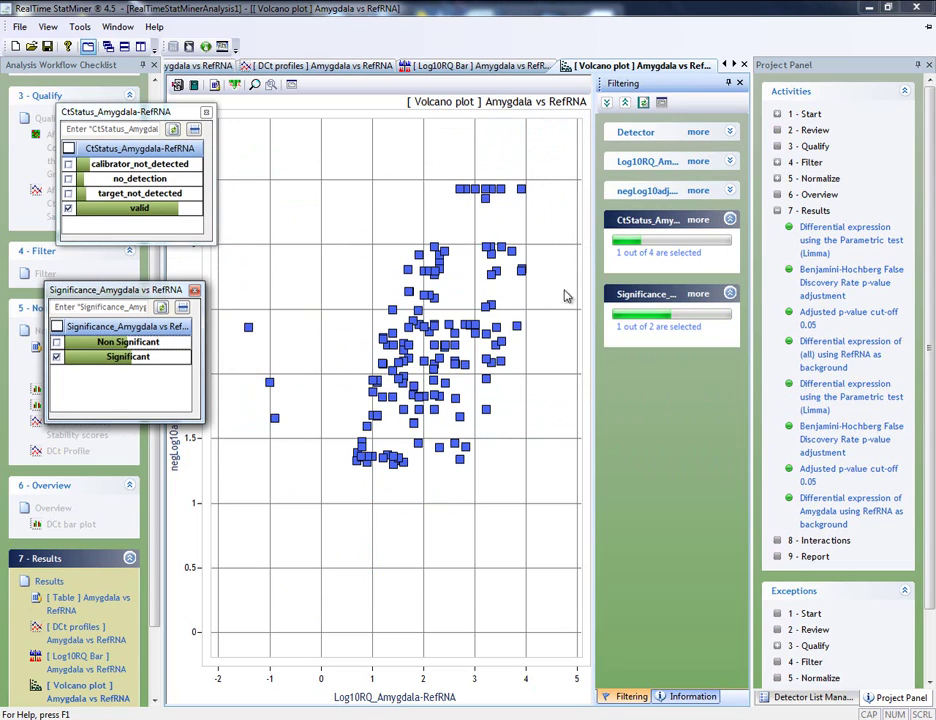
Filter the volcano plot to Log10RQ values outside -0.7653 to 3.5148 using an inverted selection, and move the Log10RQ filter window clear
{"action": "left_click", "coordinate": [701, 161]}
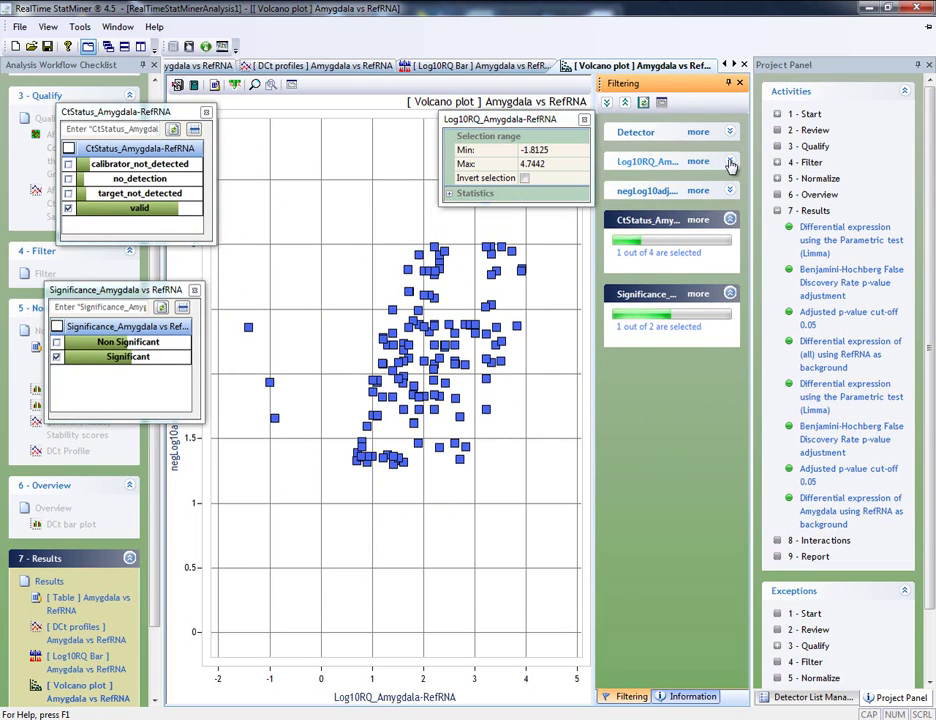
{"action": "left_click", "coordinate": [730, 160]}
{"action": "left_click_drag", "start_coordinate": [555, 121], "coordinate": [706, 239]}
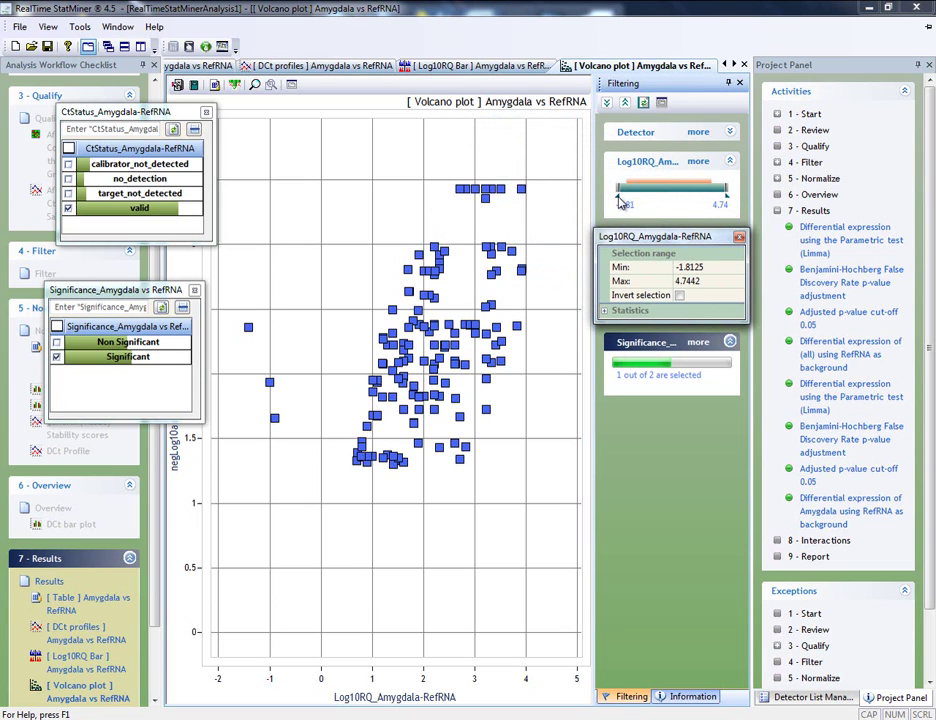
{"action": "mouse_move", "coordinate": [622, 195]}
{"action": "left_mouse_down"}
{"action": "mouse_move", "coordinate": [670, 200]}
{"action": "mouse_move", "coordinate": [609, 203]}
{"action": "left_mouse_up"}
{"action": "left_click_drag", "start_coordinate": [710, 204], "coordinate": [736, 204]}
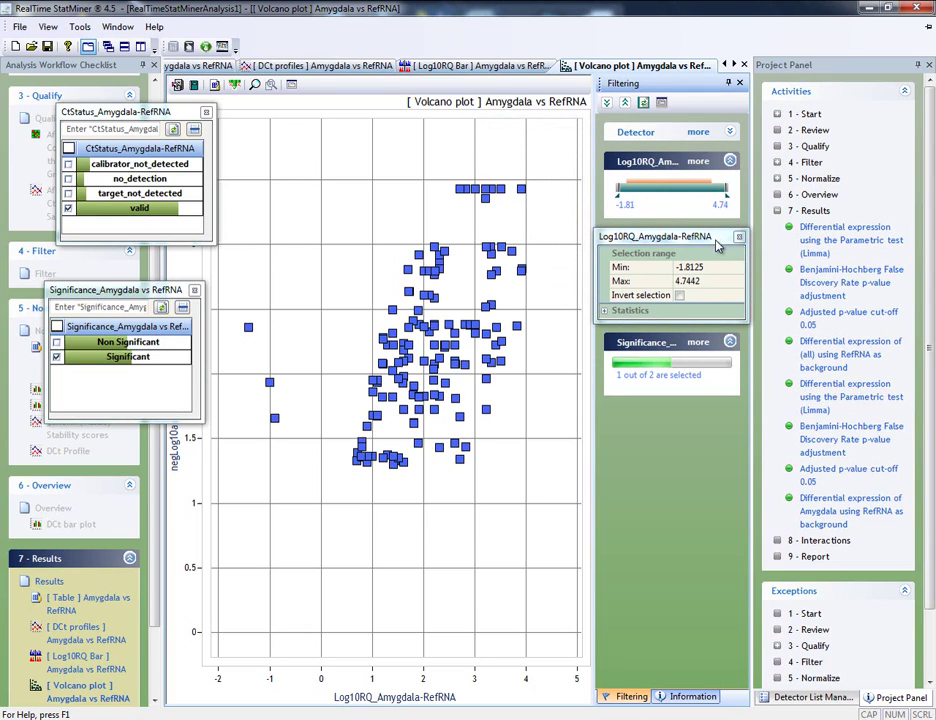
{"action": "left_click", "coordinate": [679, 296]}
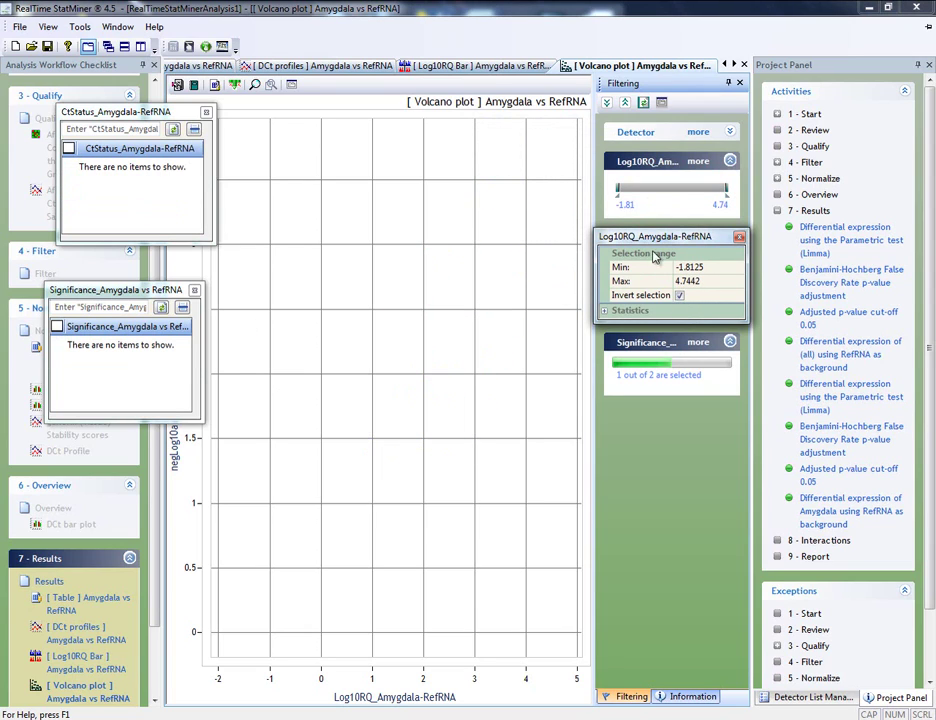
{"action": "left_click_drag", "start_coordinate": [620, 203], "coordinate": [636, 203]}
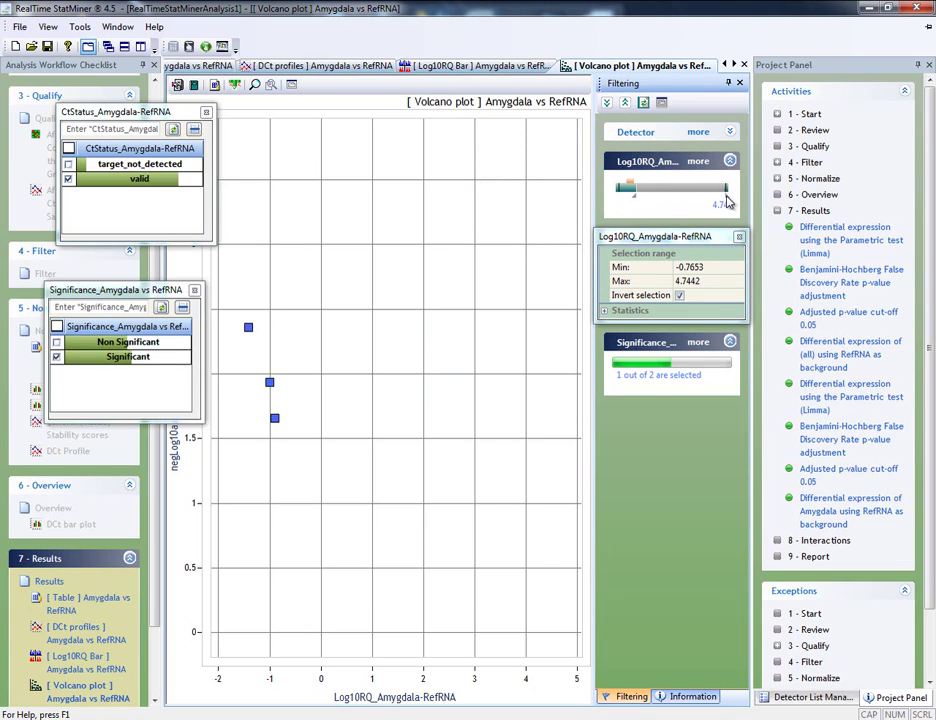
{"action": "left_click_drag", "start_coordinate": [725, 203], "coordinate": [708, 203]}
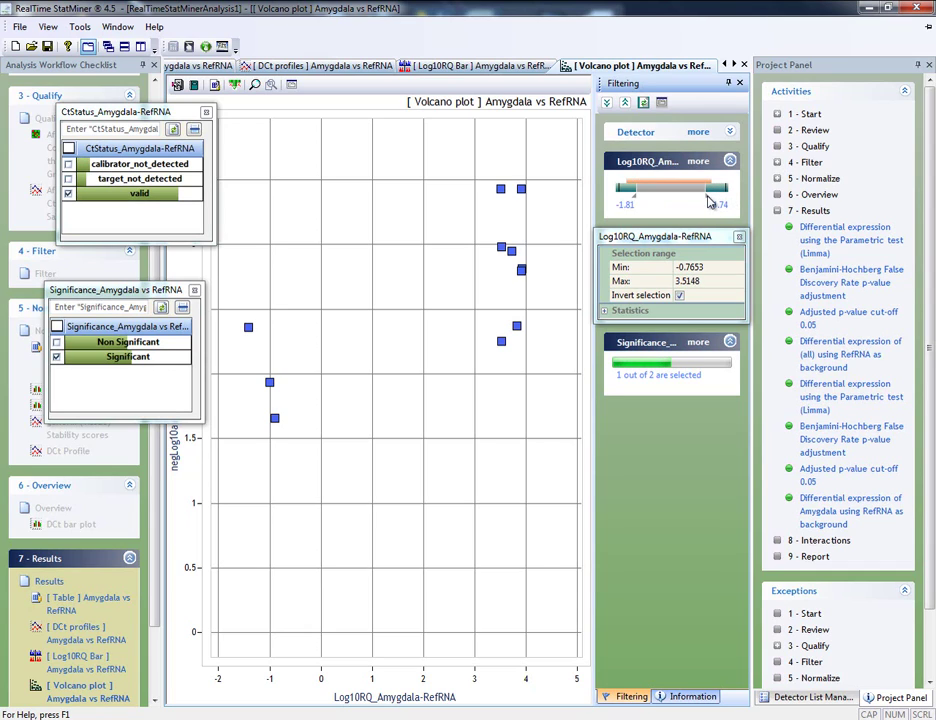
{"action": "left_click_drag", "start_coordinate": [680, 238], "coordinate": [110, 477]}
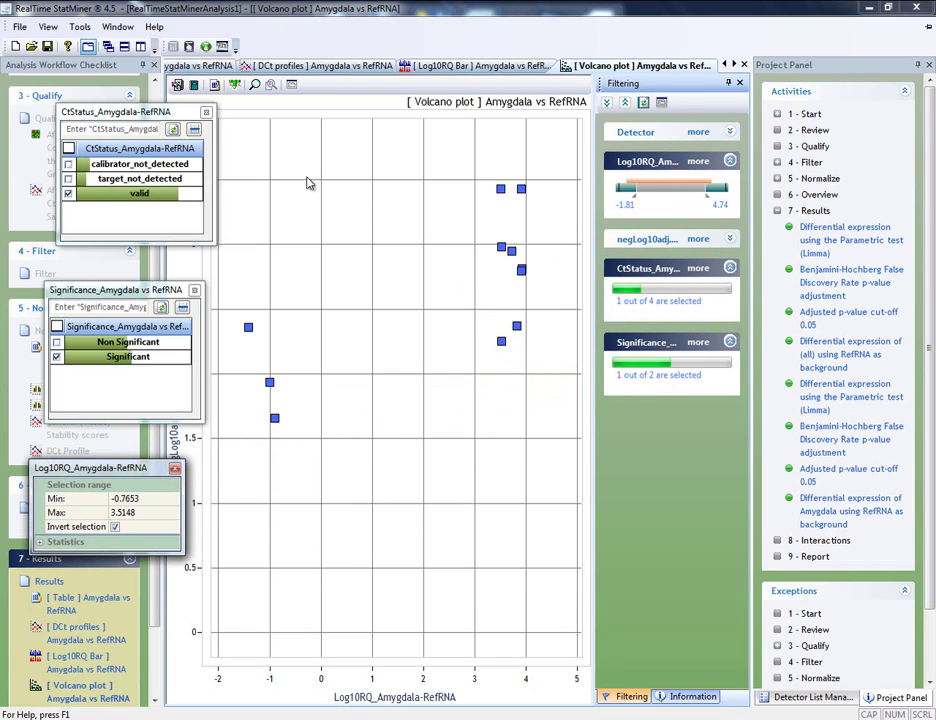
Show the Detector List Manager and create a new detector list from the volcano plot points with positive Log10RQ
{"action": "left_click", "coordinate": [79, 27]}
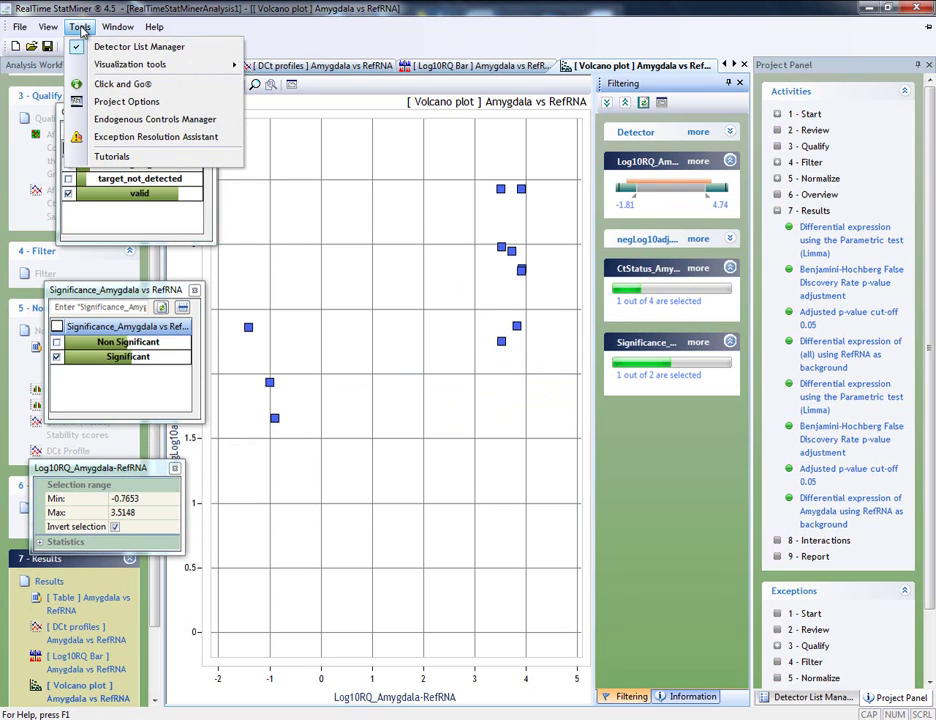
{"action": "mouse_move", "coordinate": [117, 27]}
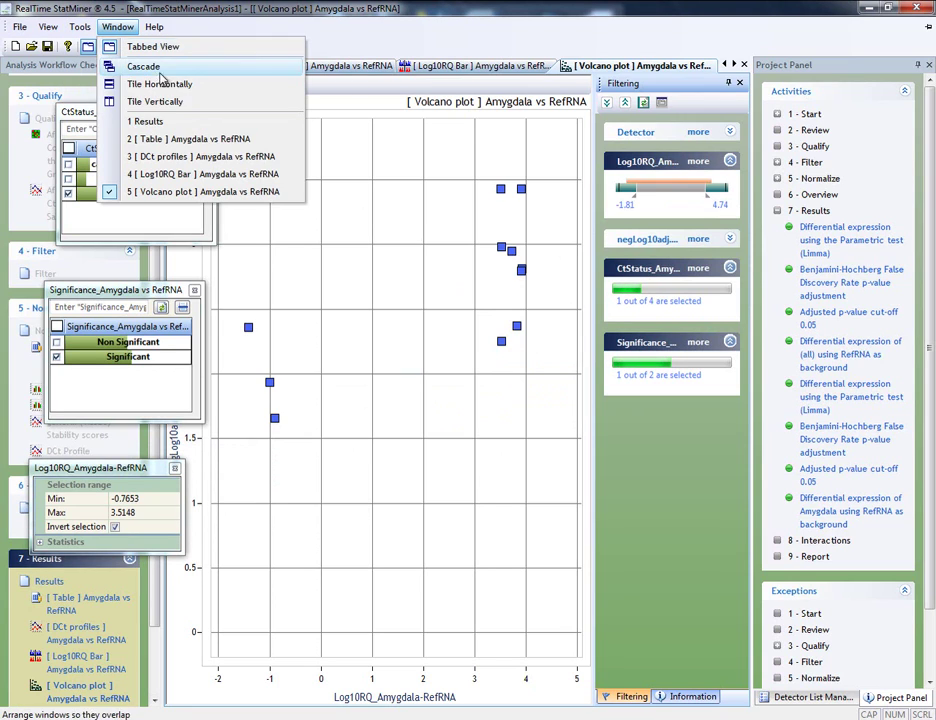
{"action": "left_click", "coordinate": [801, 699]}
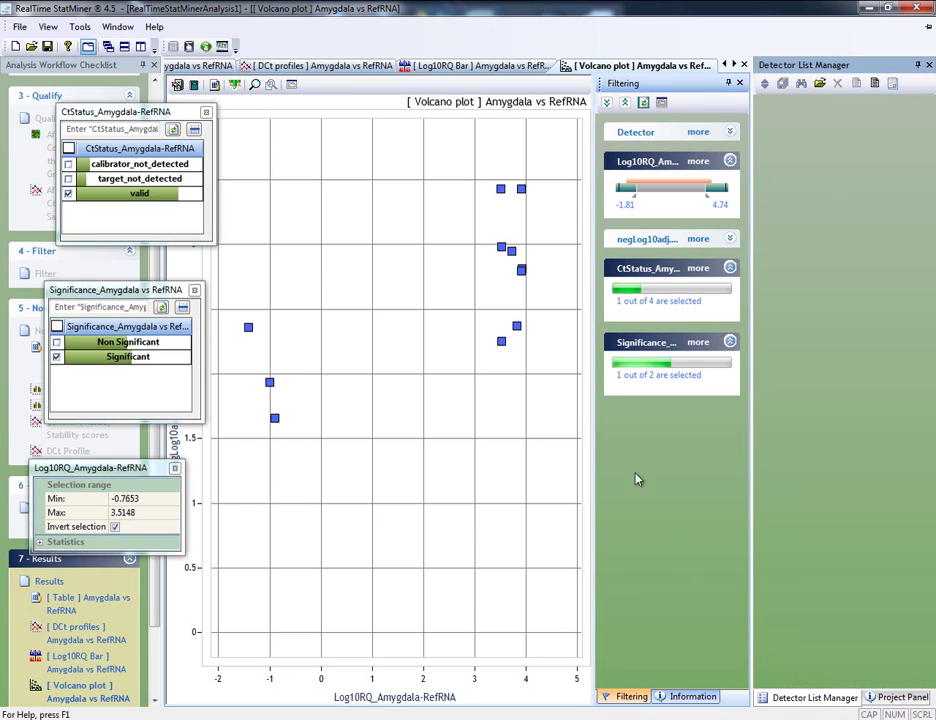
{"action": "left_click_drag", "start_coordinate": [465, 160], "coordinate": [556, 374]}
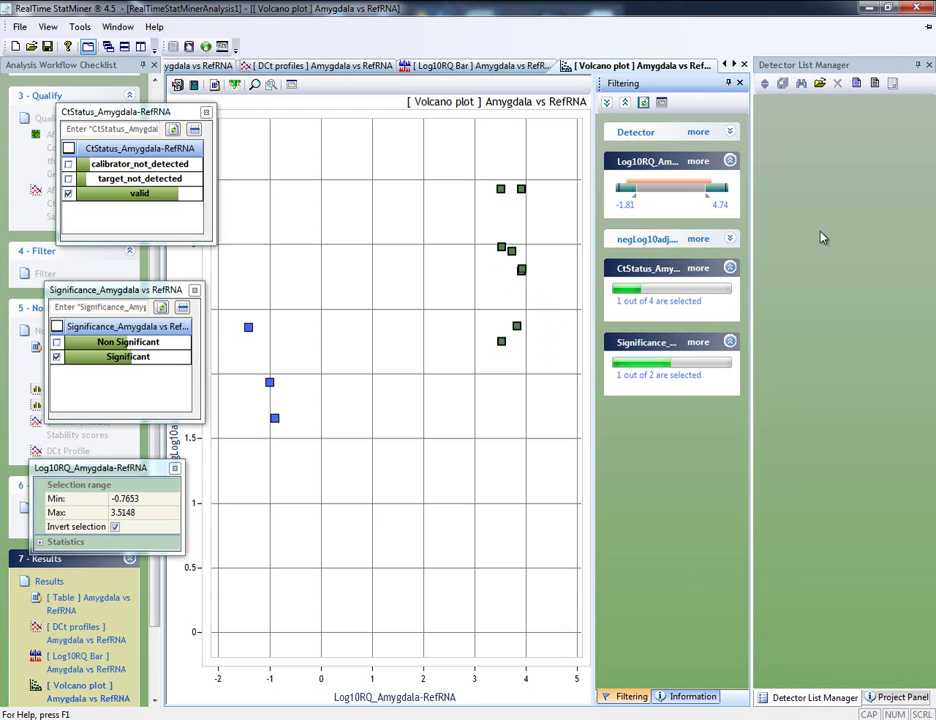
{"action": "left_click", "coordinate": [858, 86]}
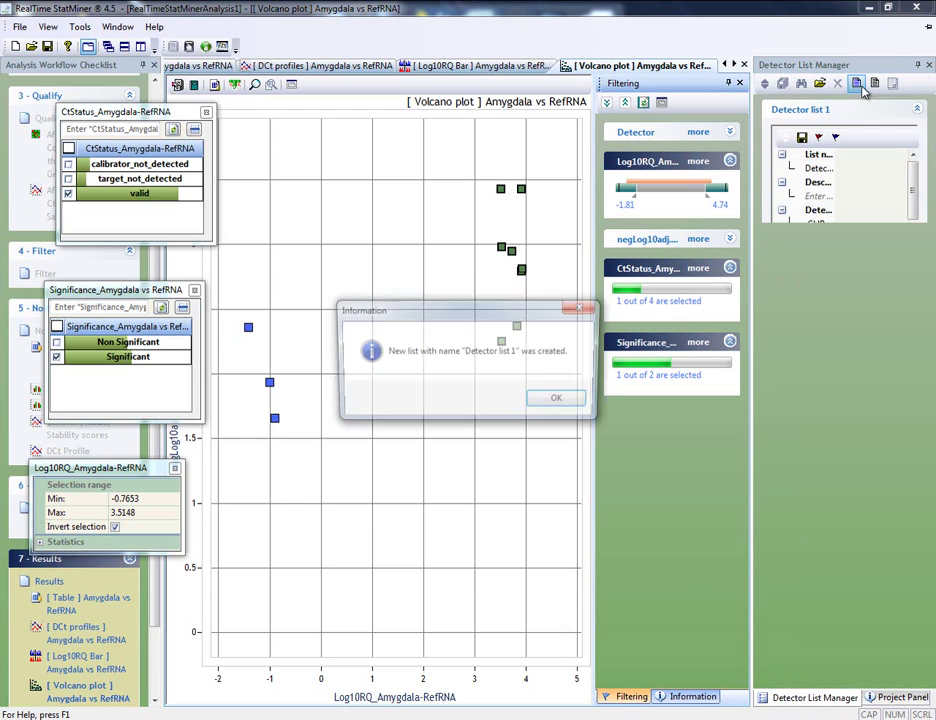
{"action": "left_click", "coordinate": [562, 402]}
Rename the new detector list as "Top regulated"
{"action": "double_click", "coordinate": [846, 170]}
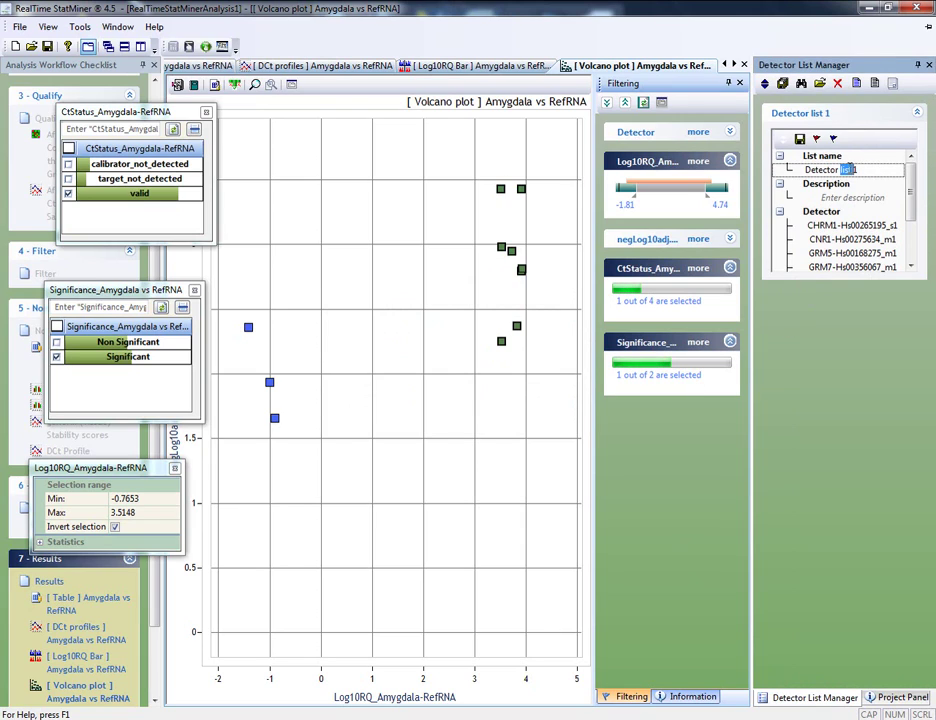
{"action": "left_click_drag", "start_coordinate": [866, 170], "coordinate": [768, 174]}
{"action": "type", "text": "Top regulated"}
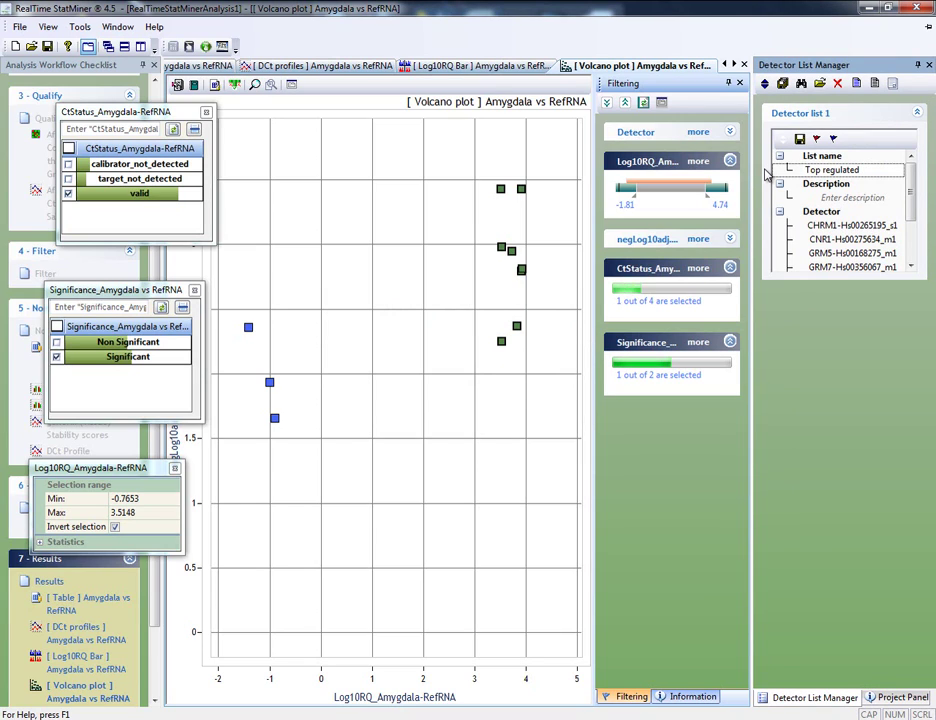
{"action": "key", "text": "Return"}
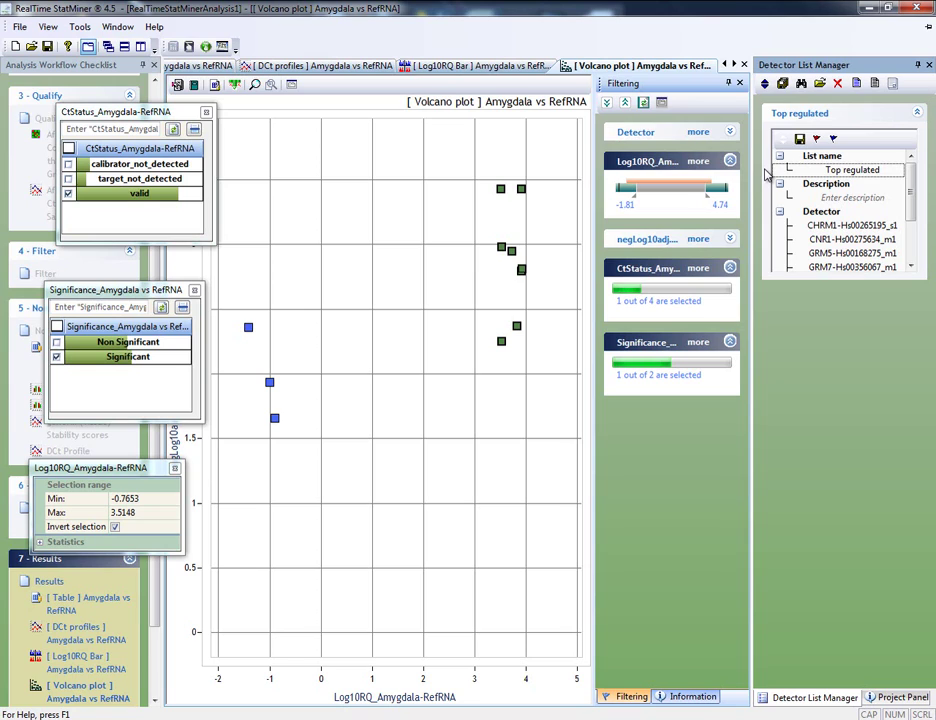
Create a second detector list from the three volcano plot points with negative Log10RQ and name it "Down regulated"
{"action": "left_click", "coordinate": [252, 355]}
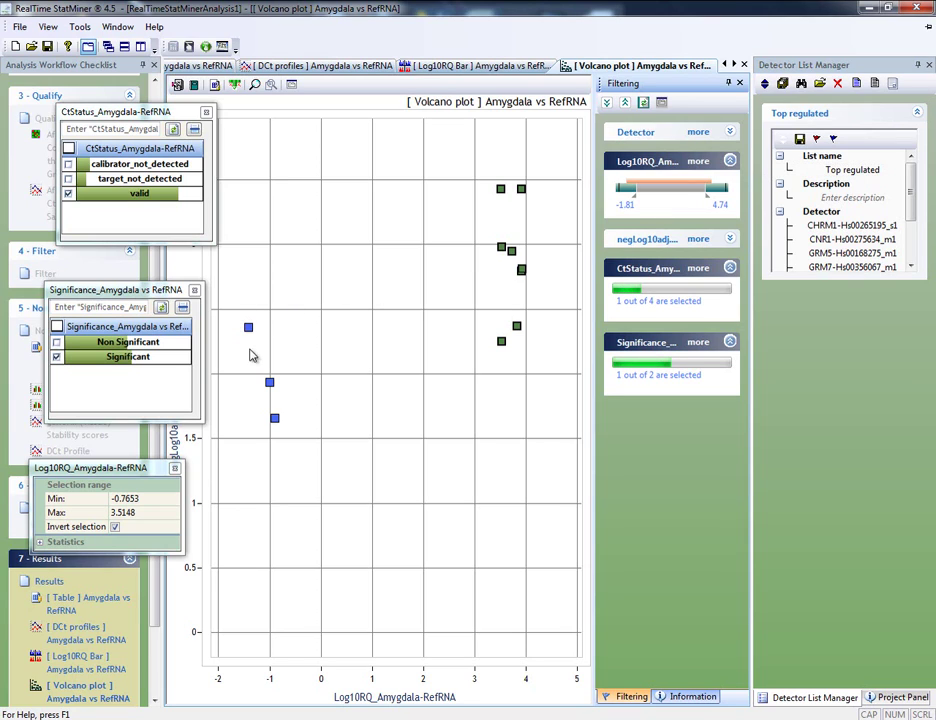
{"action": "left_click_drag", "start_coordinate": [252, 355], "coordinate": [304, 468]}
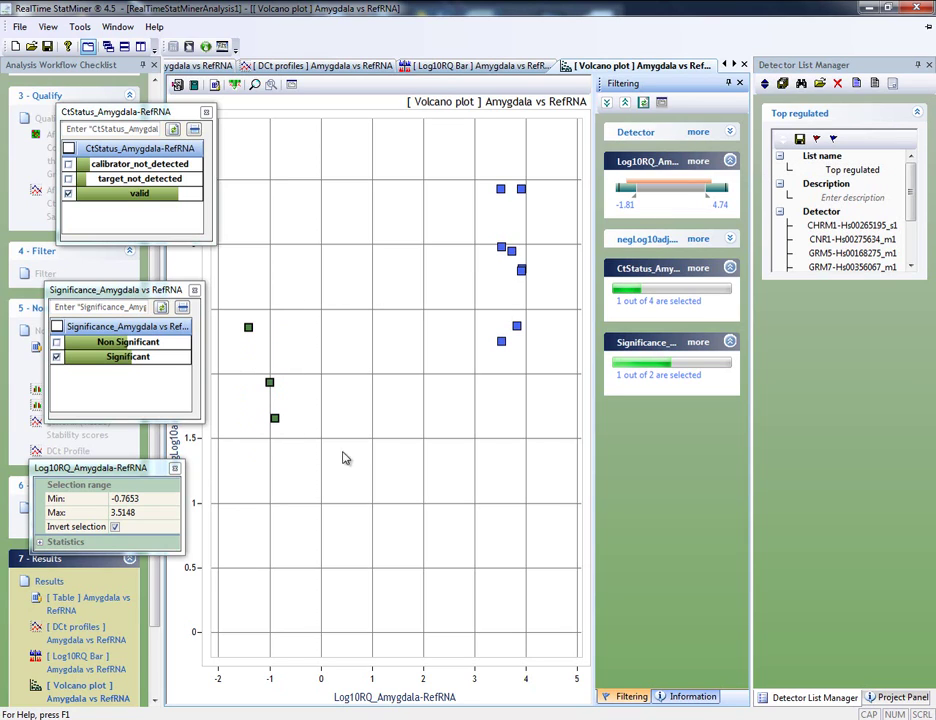
{"action": "left_click", "coordinate": [856, 84]}
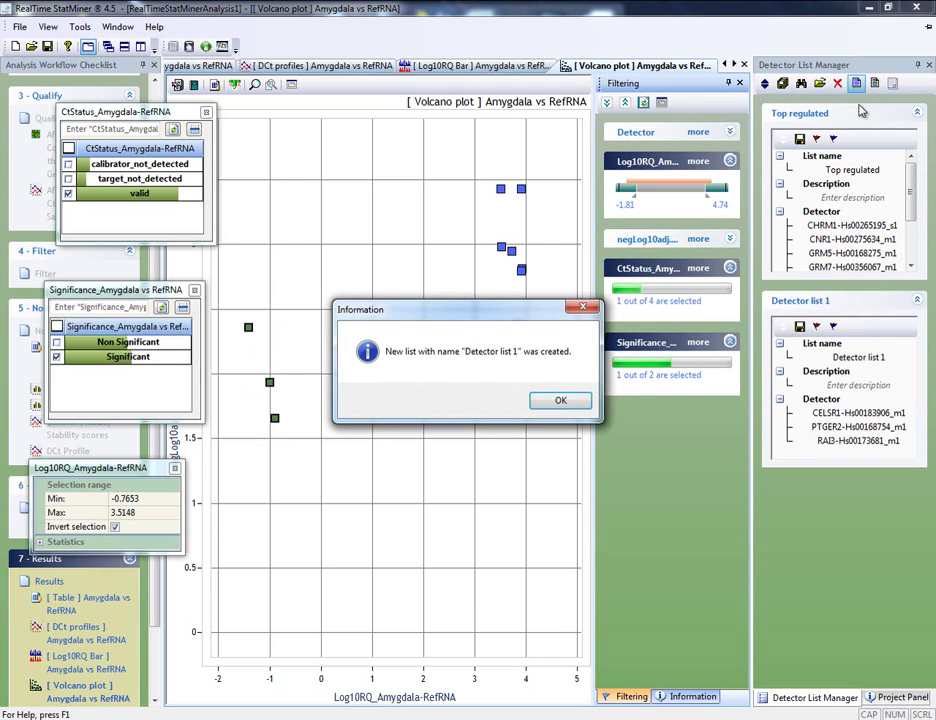
{"action": "left_click", "coordinate": [560, 400]}
{"action": "left_click", "coordinate": [847, 358]}
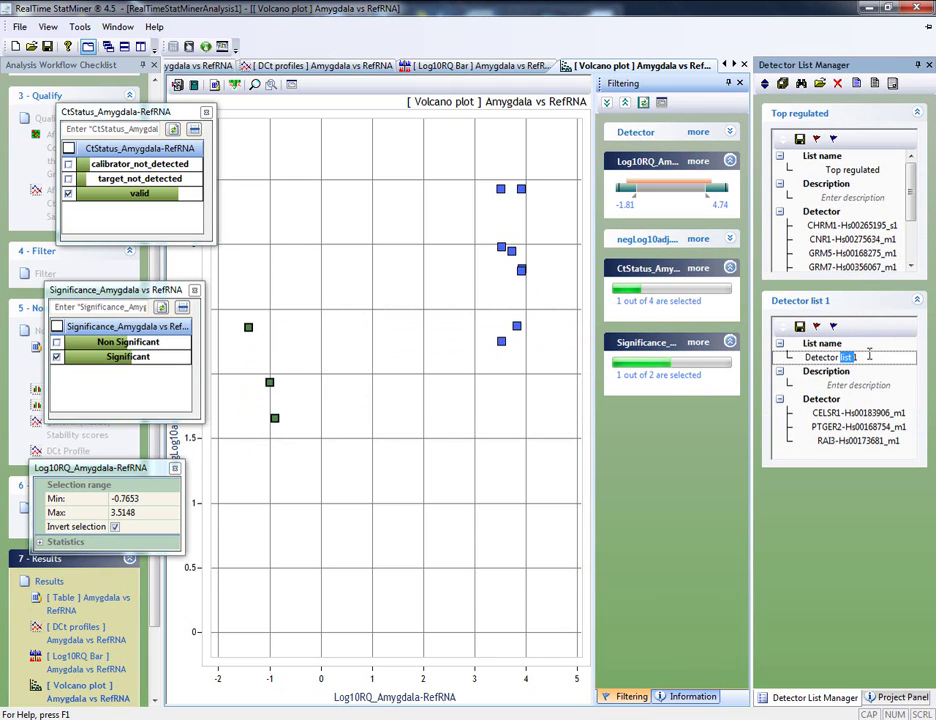
{"action": "type", "text": "D"}
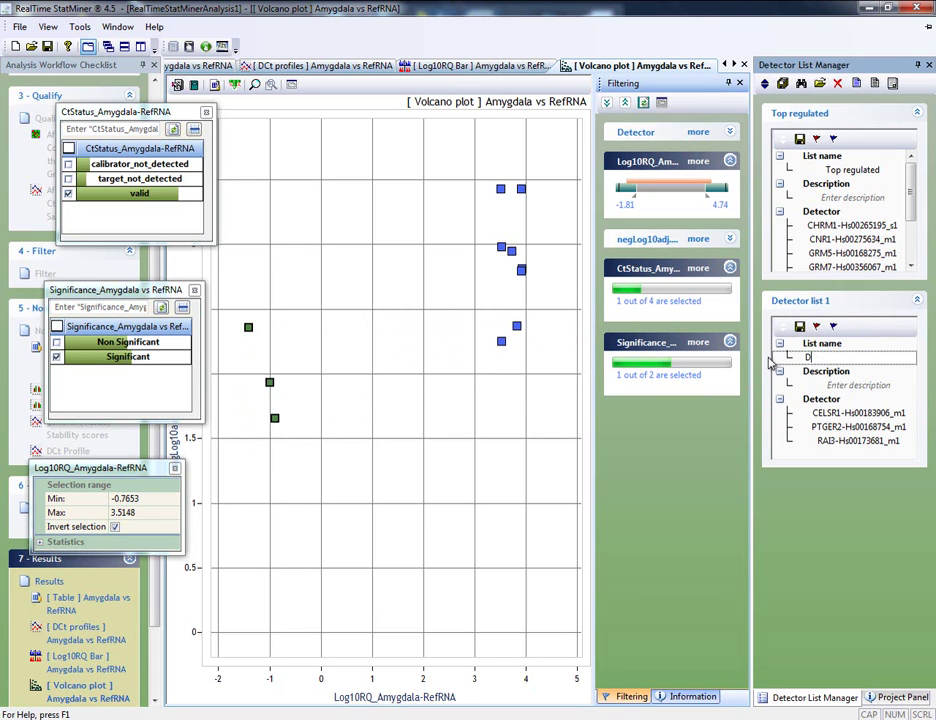
{"action": "type", "text": "own regulated"}
{"action": "key", "text": "Return"}
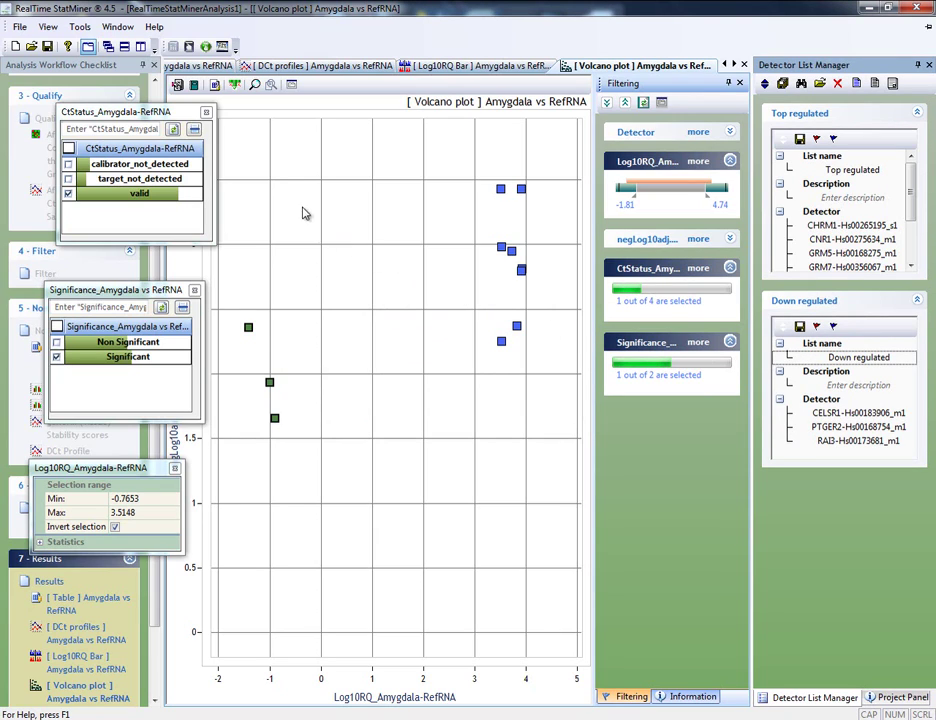
Close the floating CtStatus, Significance and Log10RQ filter windows over the workflow checklist
{"action": "left_click", "coordinate": [206, 111]}
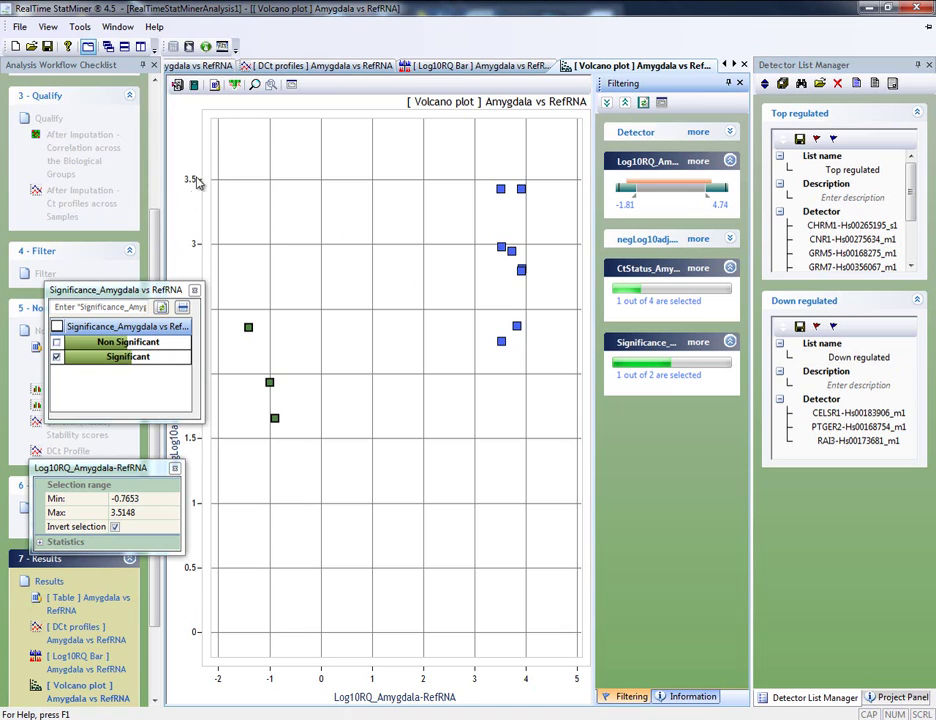
{"action": "left_click", "coordinate": [194, 289]}
{"action": "left_click", "coordinate": [174, 468]}
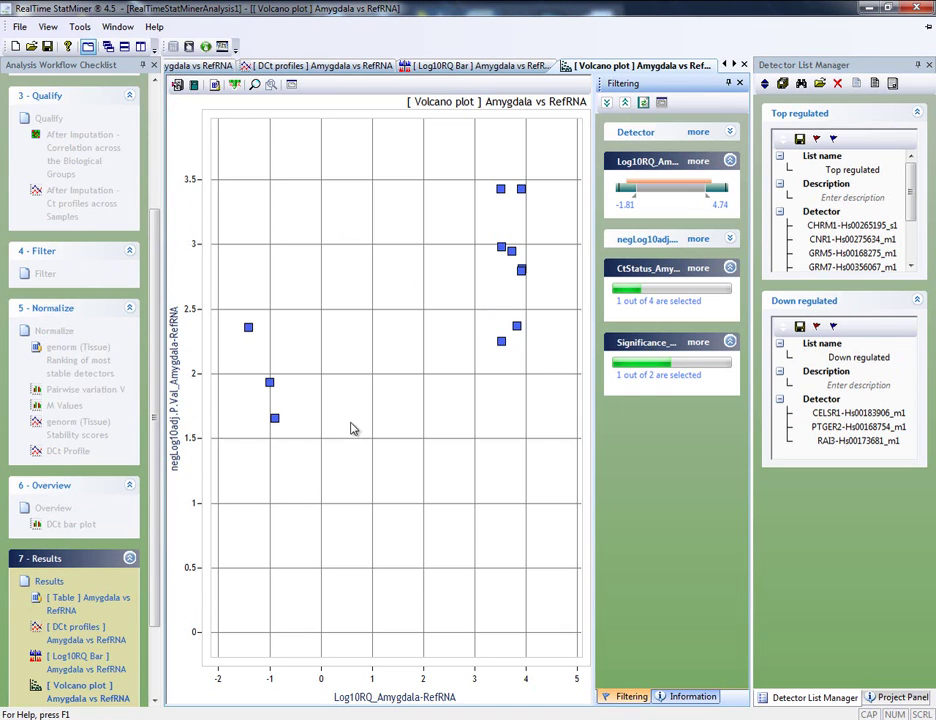
Review the filtered Amygdala vs RefRNA Log10RQ bar charts and filter the DCt profiles to the Top regulated list
{"action": "left_click", "coordinate": [461, 67]}
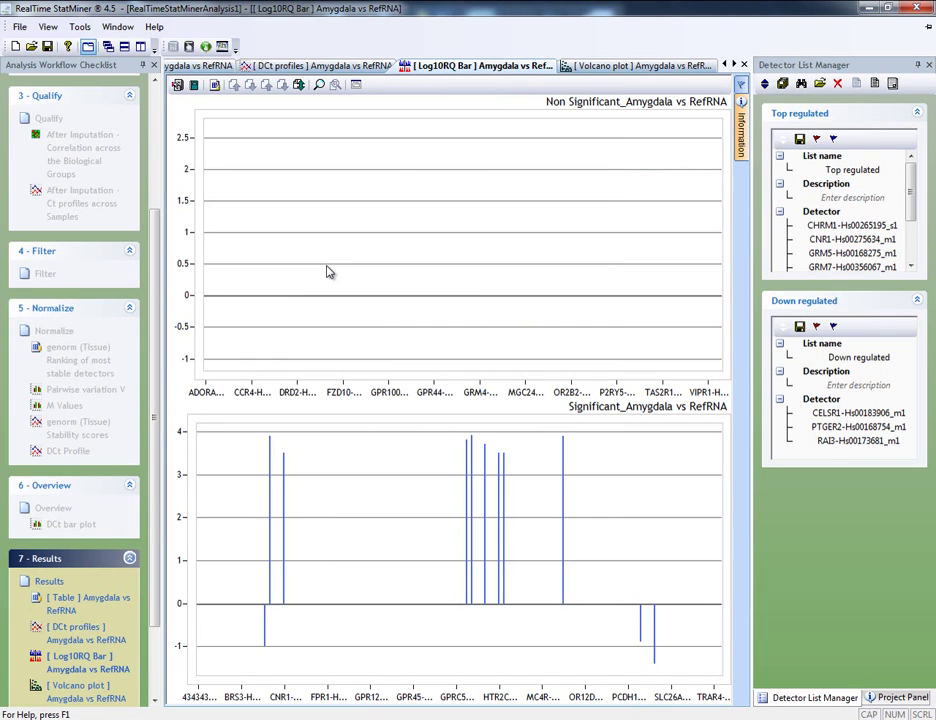
{"action": "left_click", "coordinate": [309, 67]}
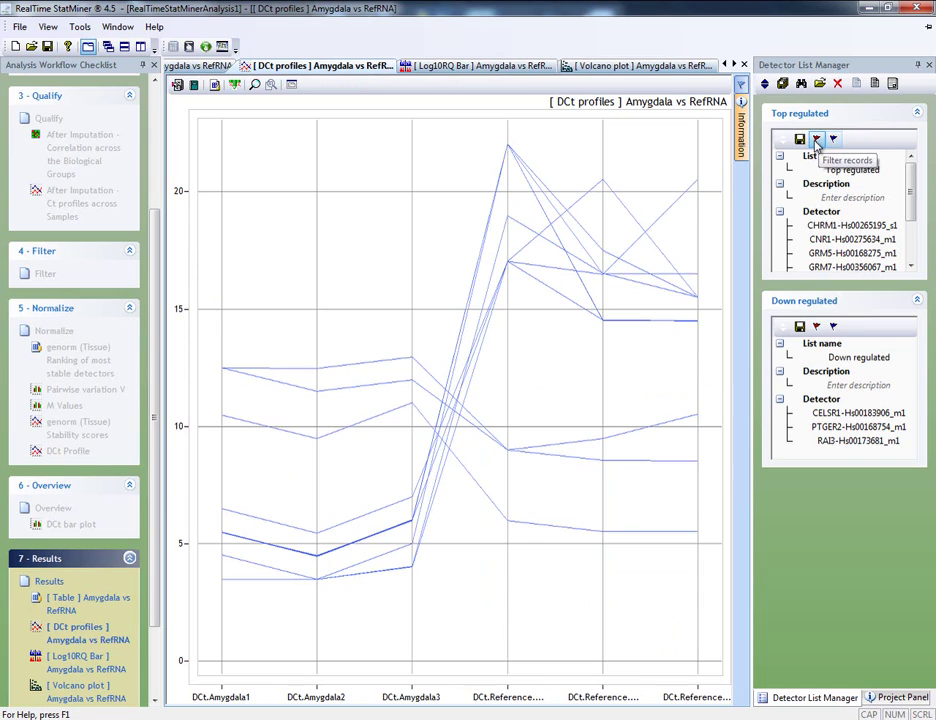
{"action": "left_click", "coordinate": [817, 140]}
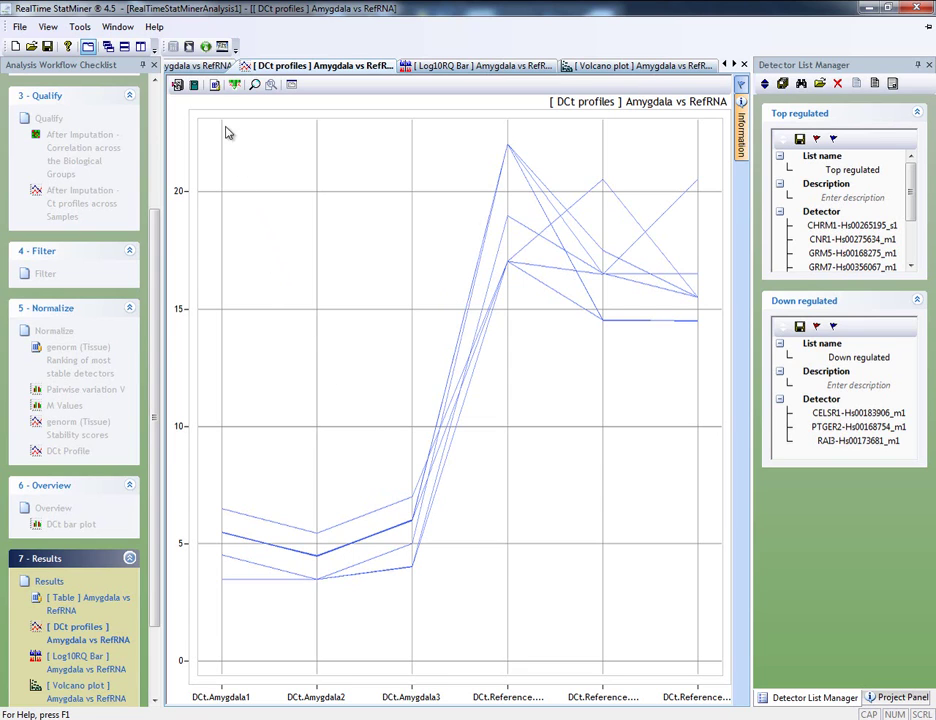
Return to the results setup and calculate DDCt with the target group set to (all) against RefRNA
{"action": "left_click", "coordinate": [213, 68]}
{"action": "left_click", "coordinate": [205, 66]}
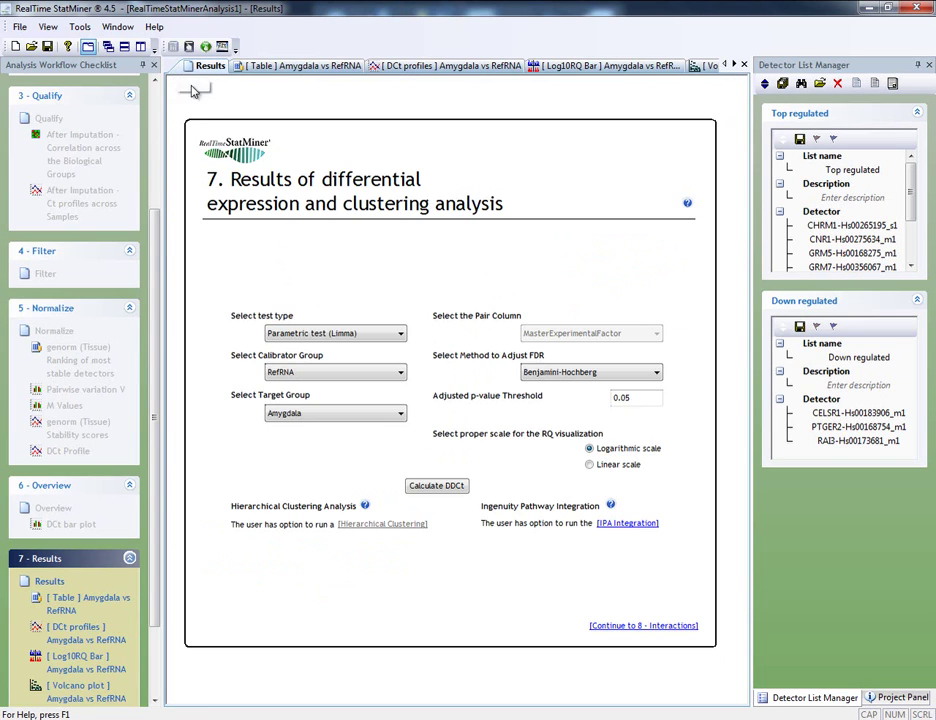
{"action": "left_click", "coordinate": [295, 414]}
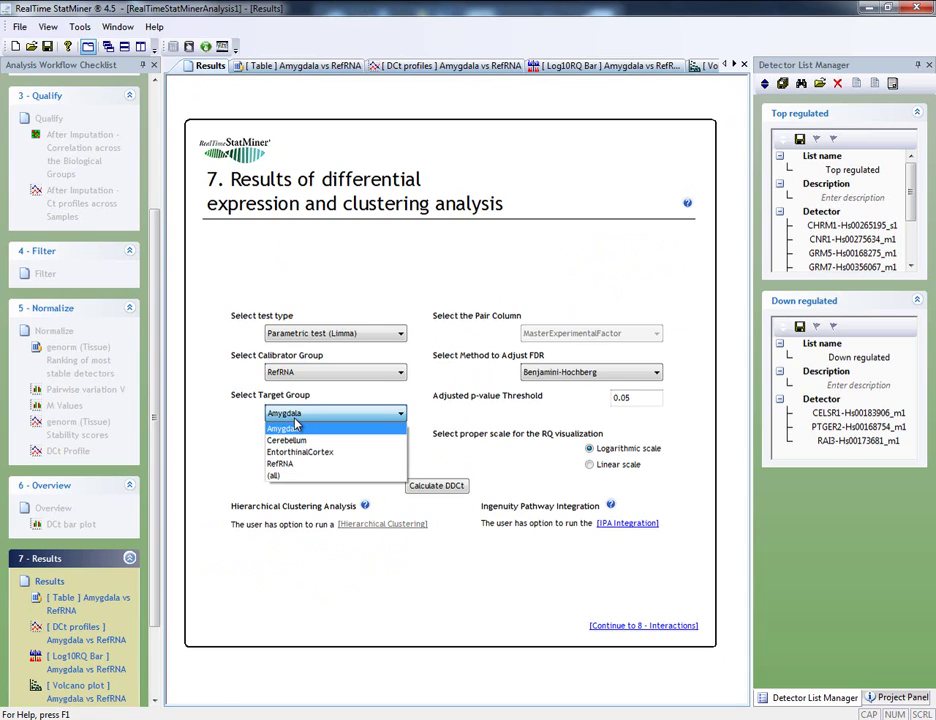
{"action": "left_click", "coordinate": [291, 477]}
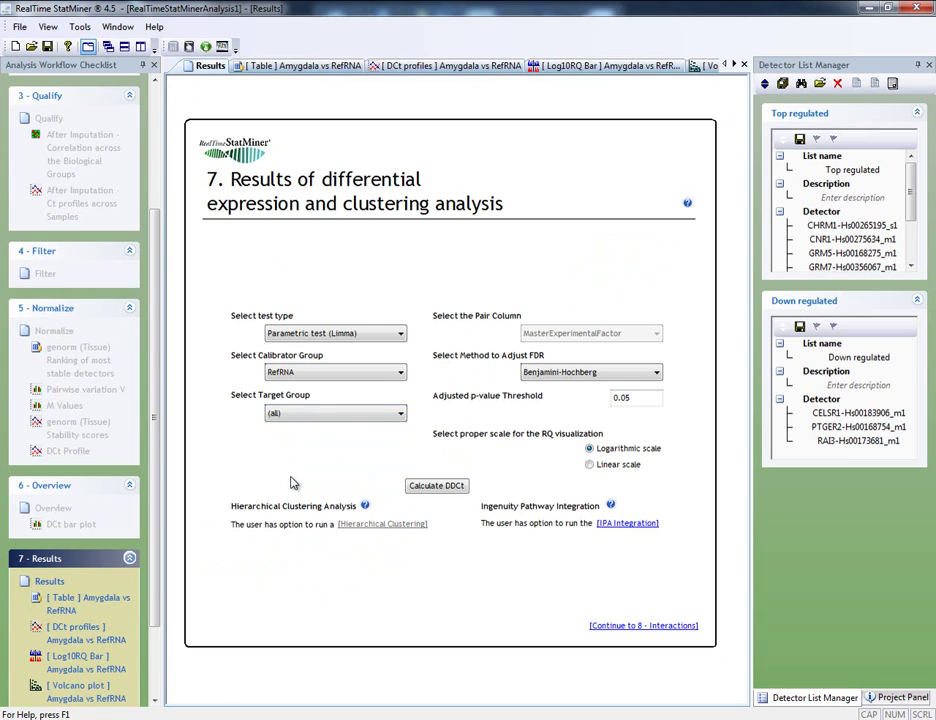
{"action": "left_click", "coordinate": [434, 487]}
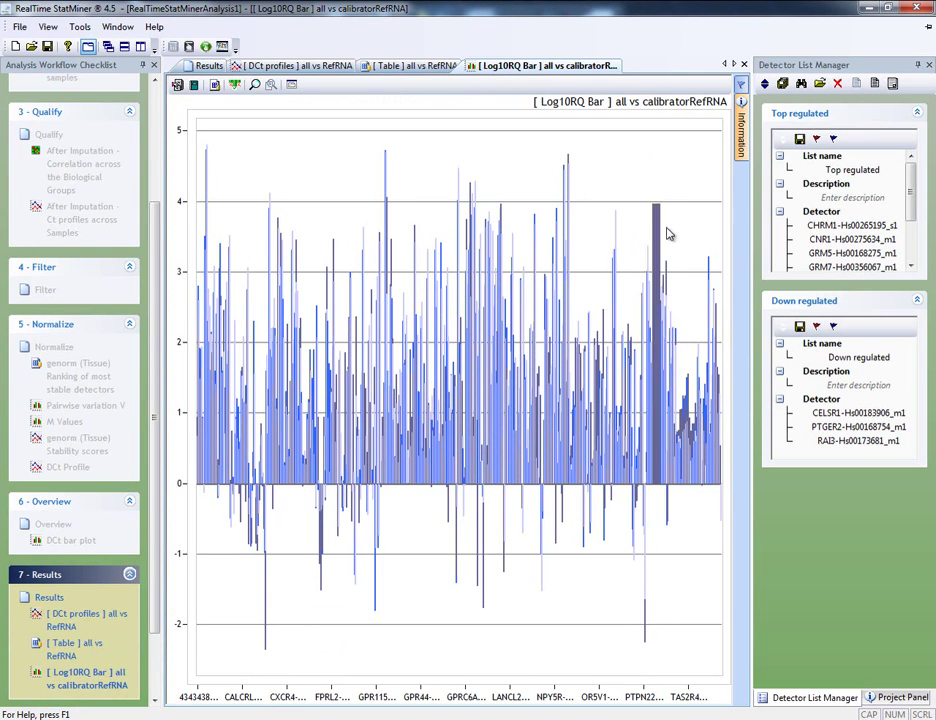
Filter the all vs calibratorRefRNA Log10RQ bar chart to the Top regulated list and zoom in on the bars around GPRC6A to LANCL2
{"action": "left_click", "coordinate": [817, 140]}
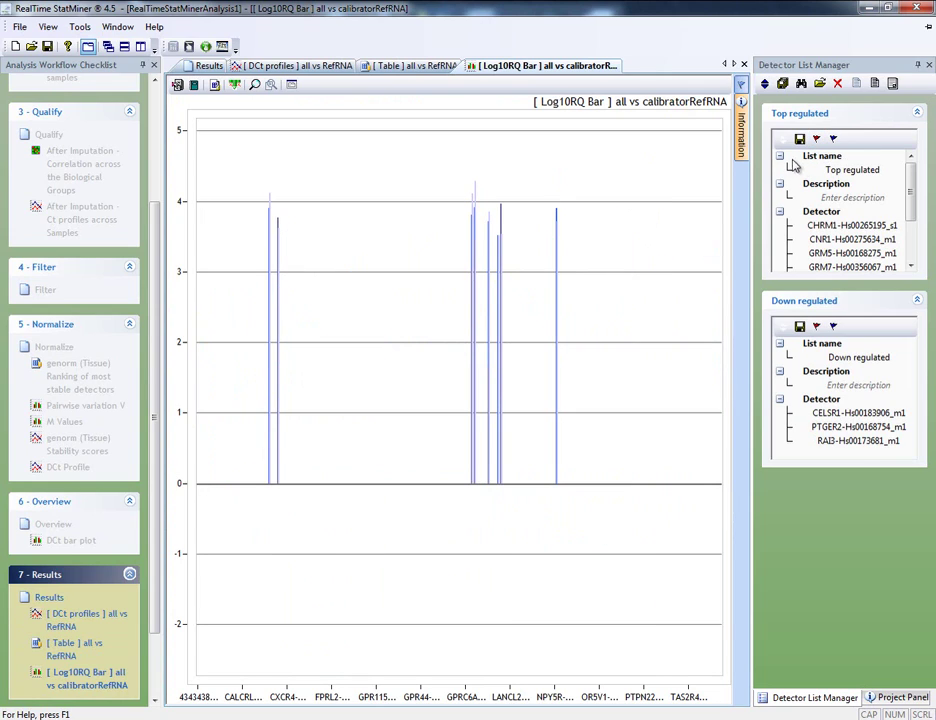
{"action": "left_click", "coordinate": [256, 90]}
{"action": "left_click_drag", "start_coordinate": [464, 176], "coordinate": [516, 501]}
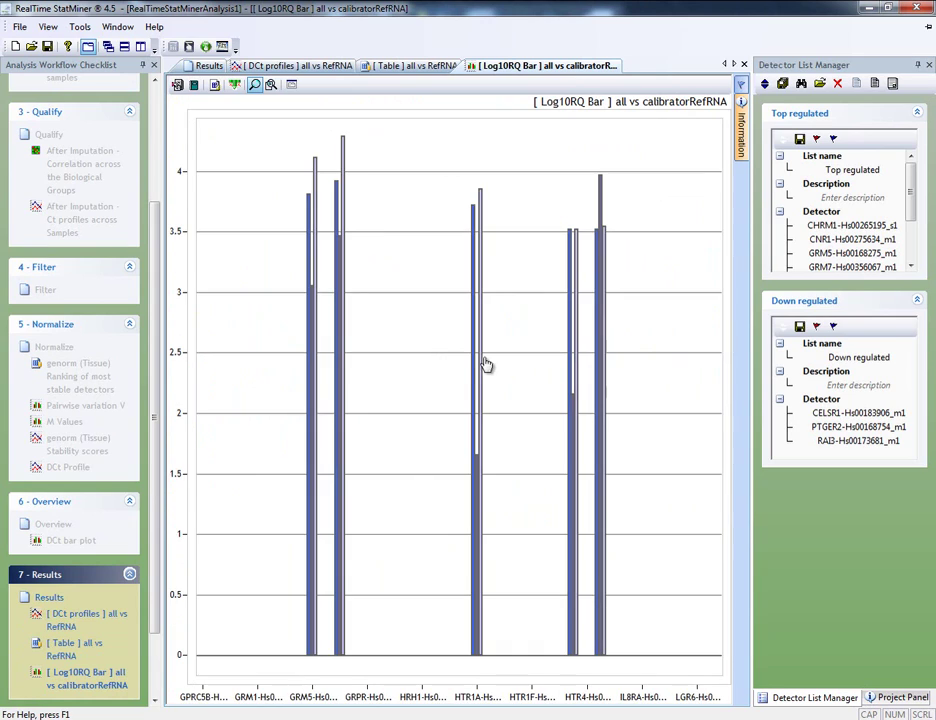
Zoom in further on the Log10RQ bars and examine the contrast and p-value details of the GRM5 and HTR1A bars across tissues
{"action": "left_click", "coordinate": [420, 370]}
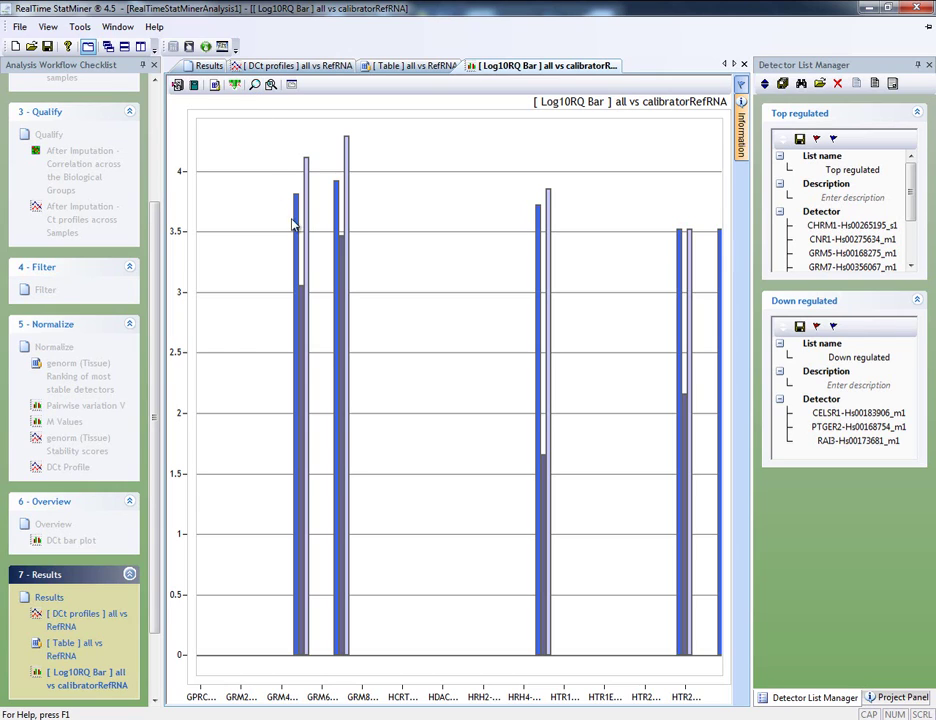
{"action": "mouse_move", "coordinate": [297, 228]}
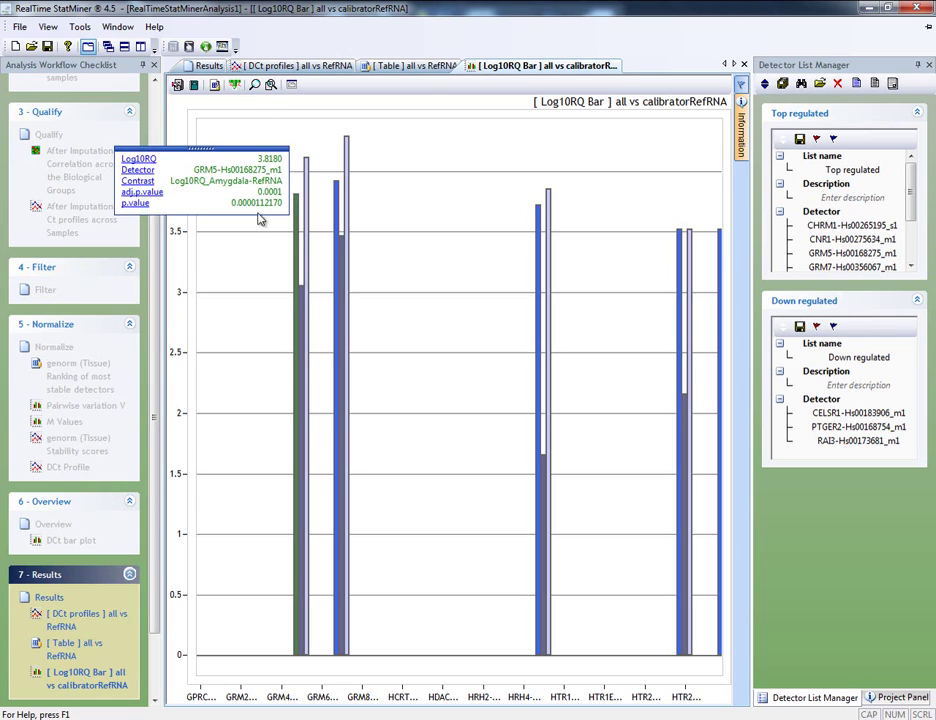
{"action": "mouse_move", "coordinate": [298, 290]}
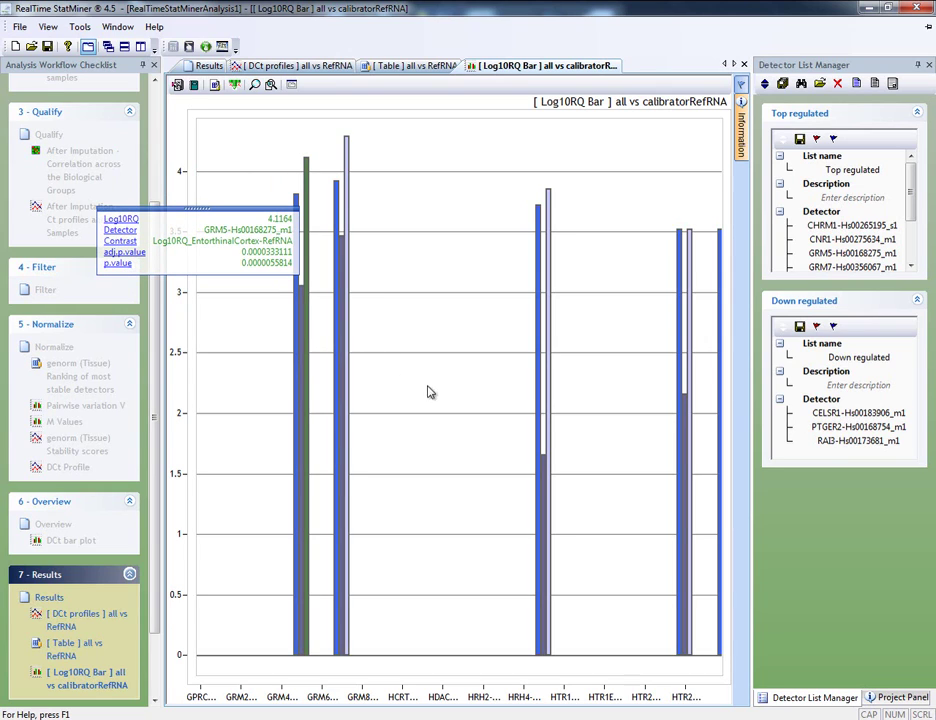
{"action": "mouse_move", "coordinate": [540, 462]}
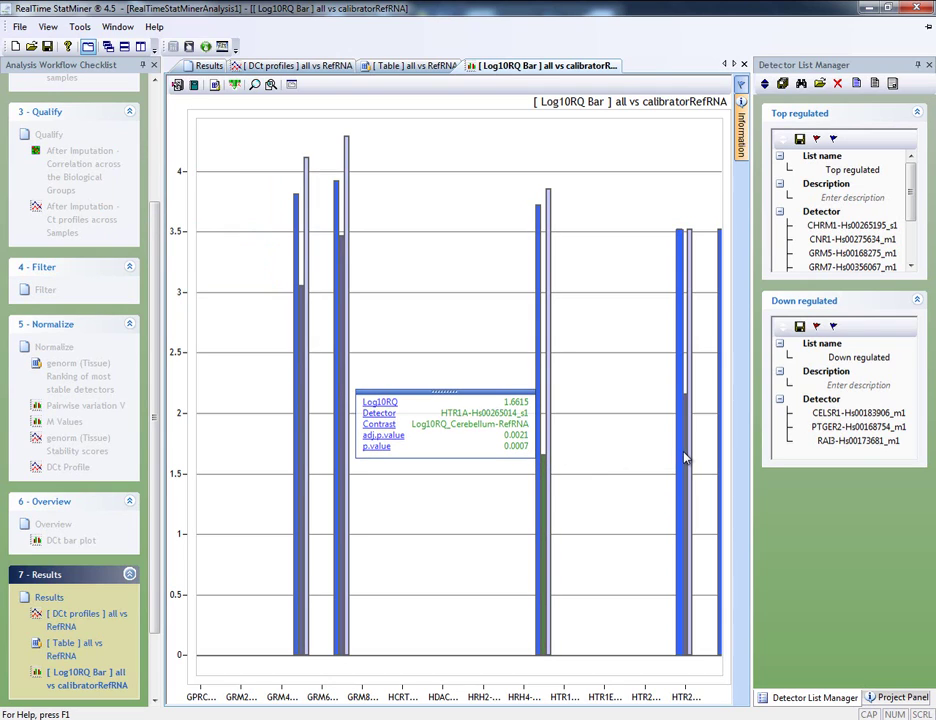
{"action": "mouse_move", "coordinate": [680, 450]}
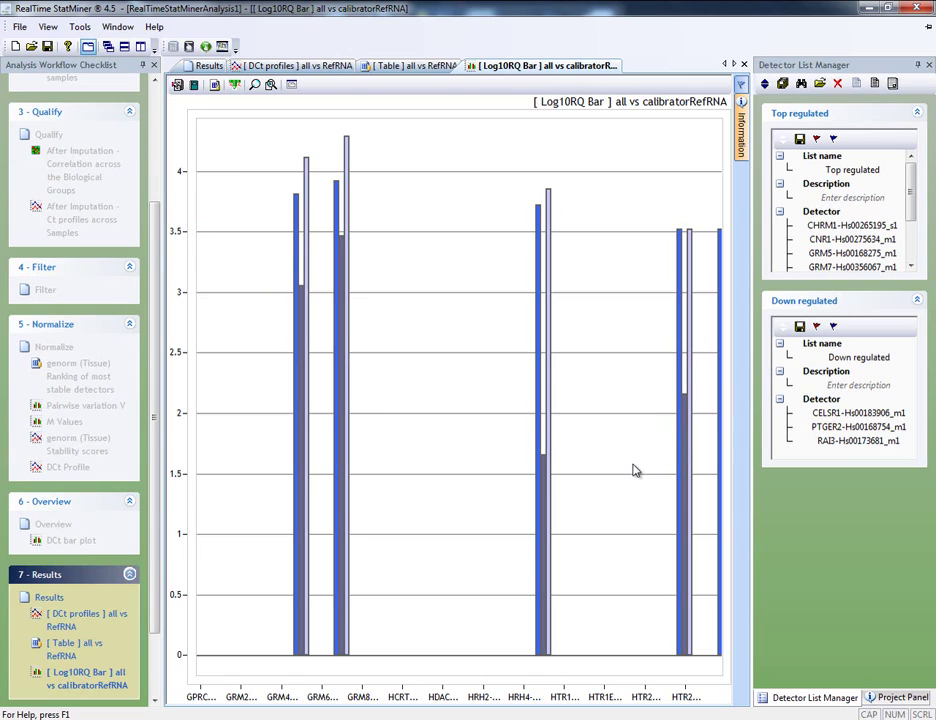
Restore the full view of the all vs calibratorRefRNA Log10RQ bar chart and clear its detector filter to show all detectors
{"action": "left_click", "coordinate": [270, 87]}
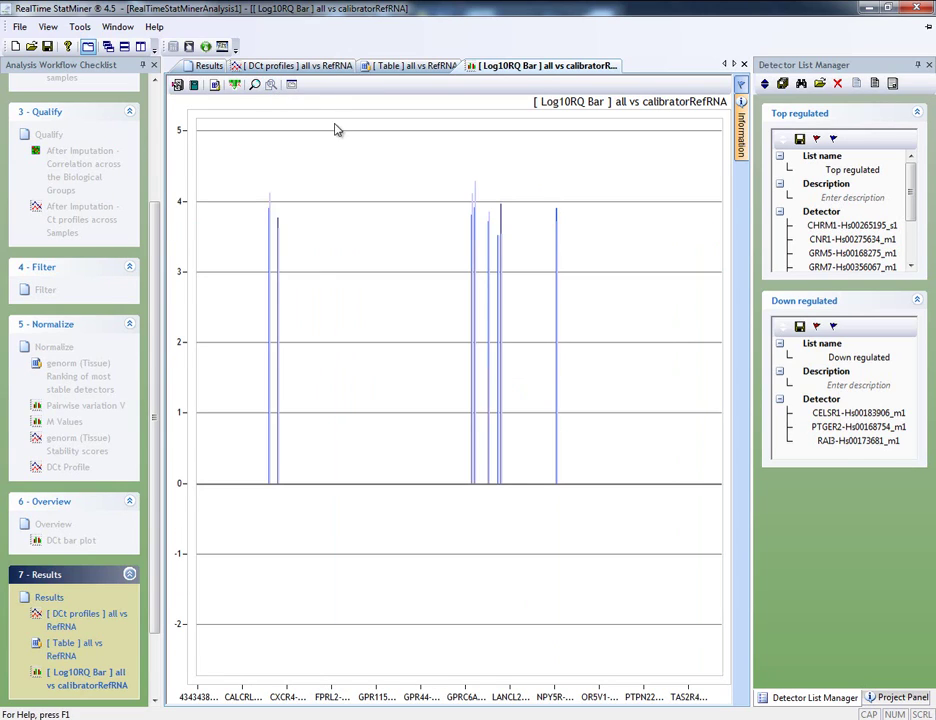
{"action": "left_click", "coordinate": [740, 88]}
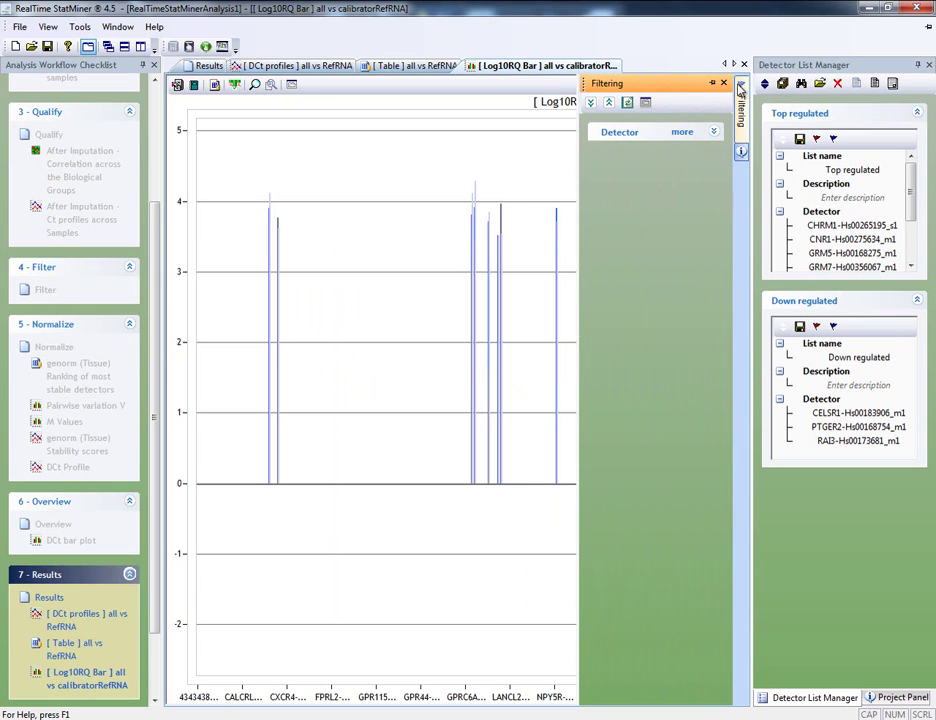
{"action": "left_click", "coordinate": [627, 104]}
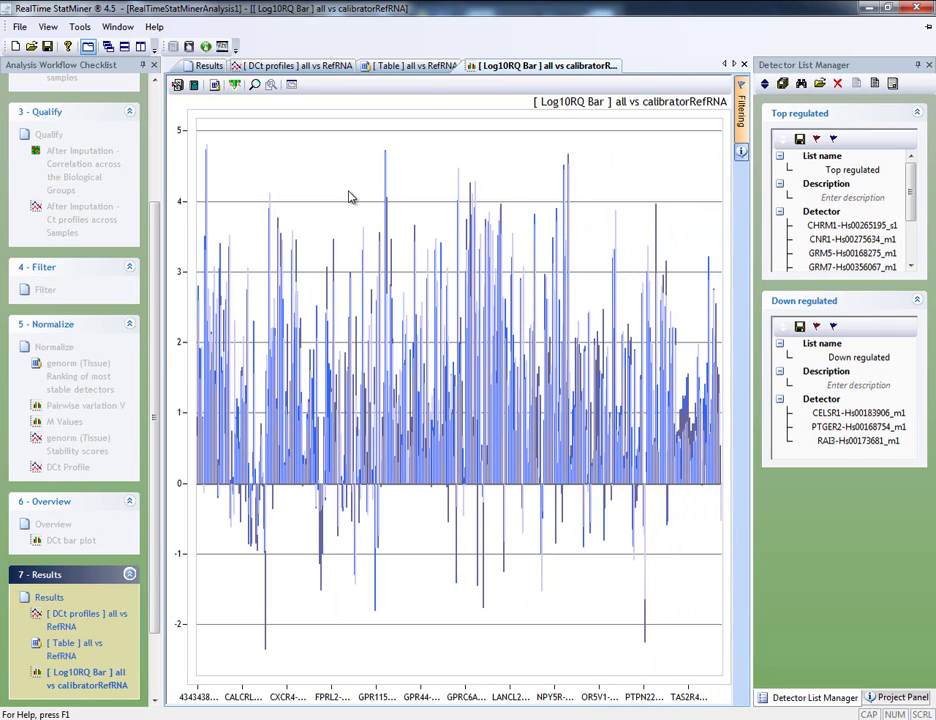
Add the unfiltered Log10RQ bar chart to the Main Results section of the Click and Go Report as a JPEG
{"action": "left_click", "coordinate": [194, 86]}
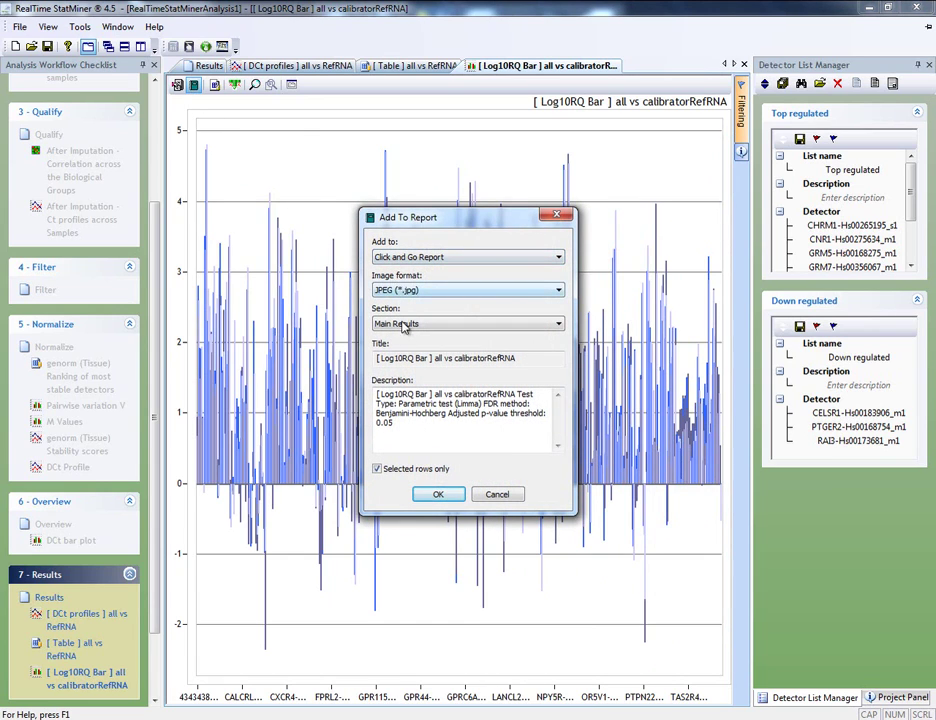
{"action": "left_click", "coordinate": [439, 494]}
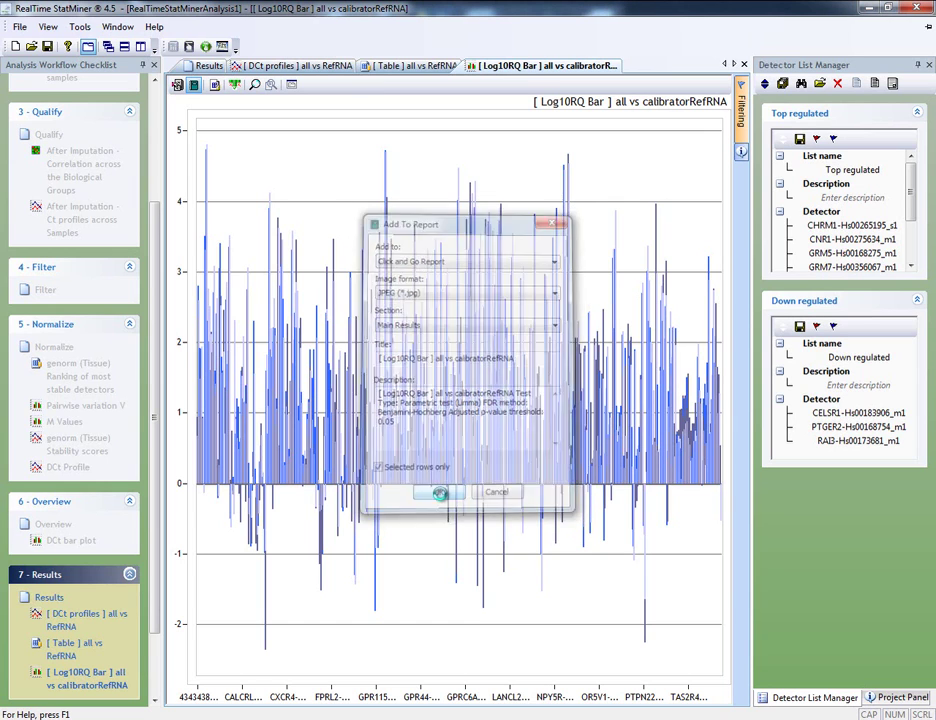